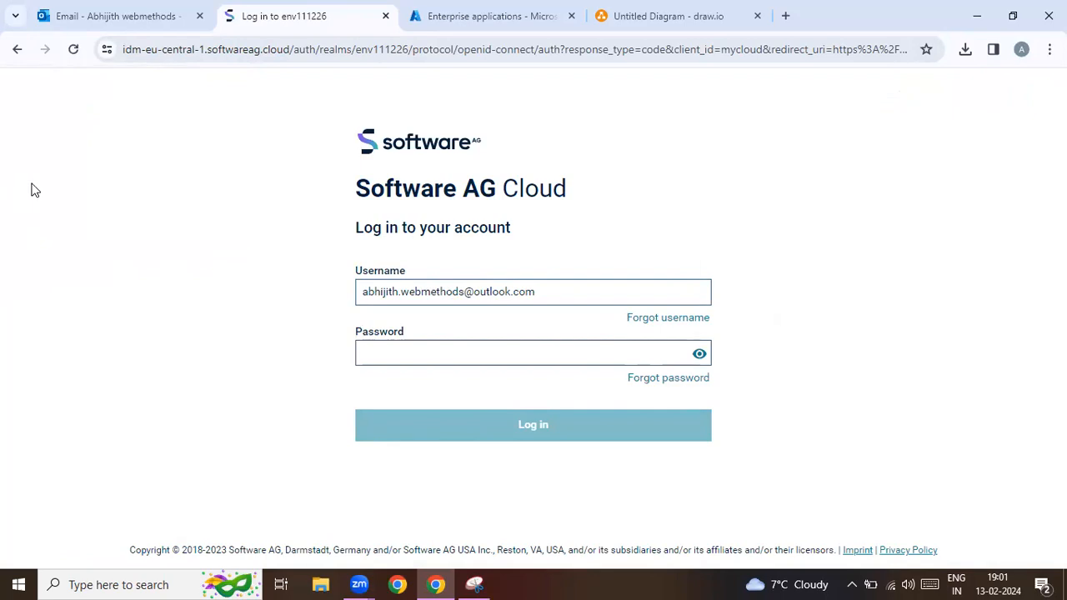
Switch to the Azure portal and open Enterprise applications from its home page.
{"action": "left_click", "coordinate": [483, 14]}
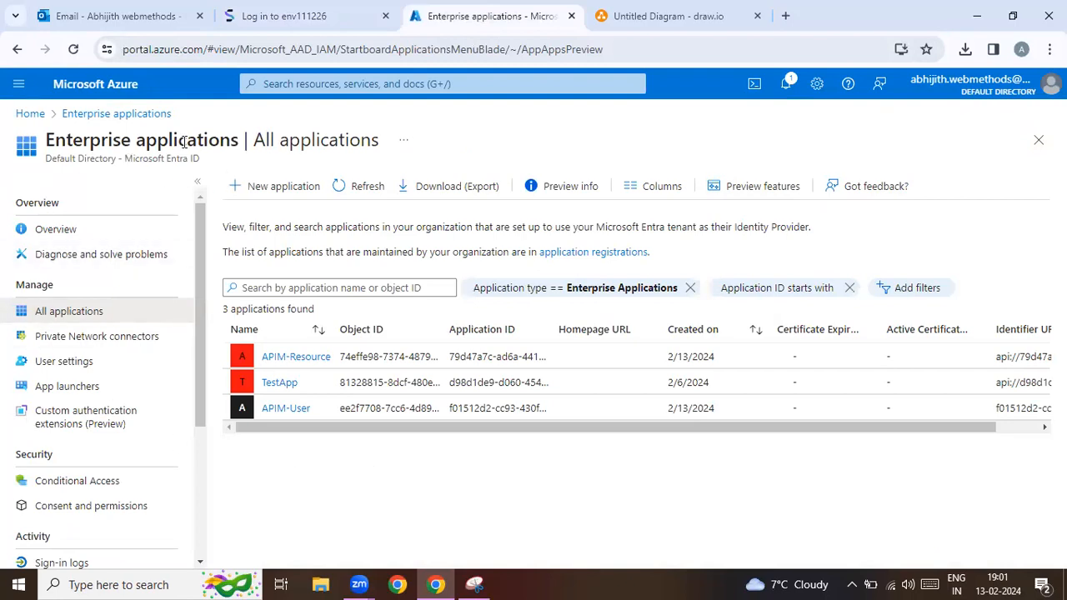
{"action": "left_click", "coordinate": [30, 114]}
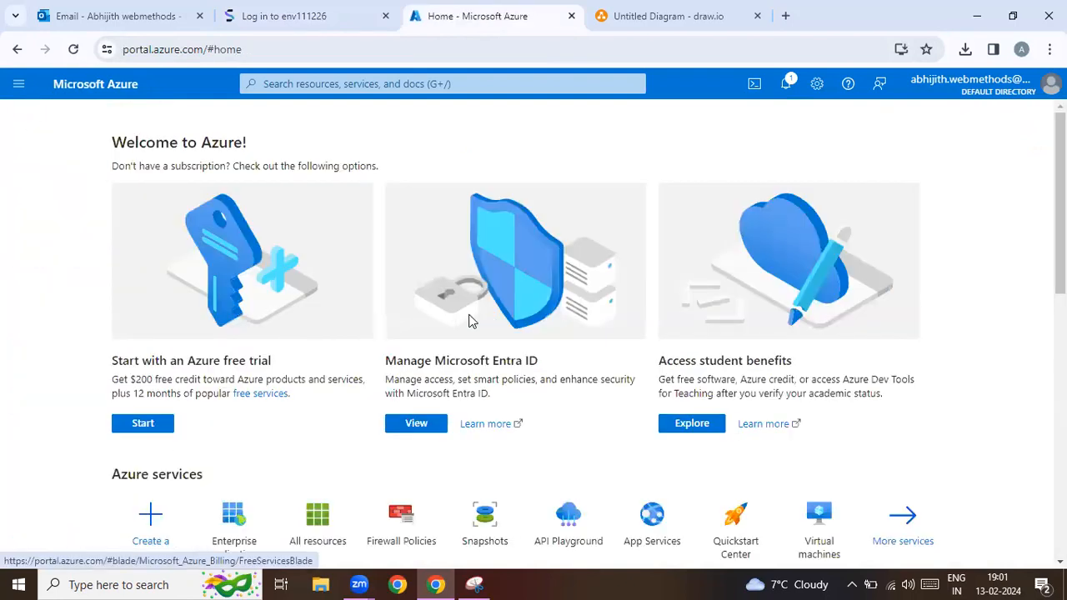
{"action": "scroll", "coordinate": [369, 331], "scroll_direction": "down", "scroll_amount": 5}
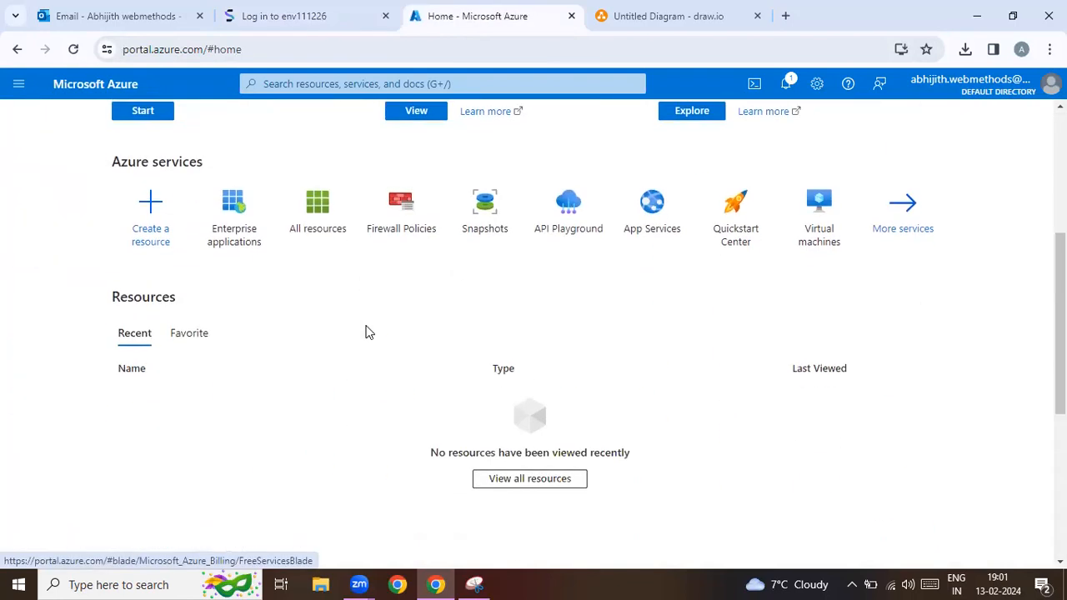
{"action": "left_click", "coordinate": [250, 228]}
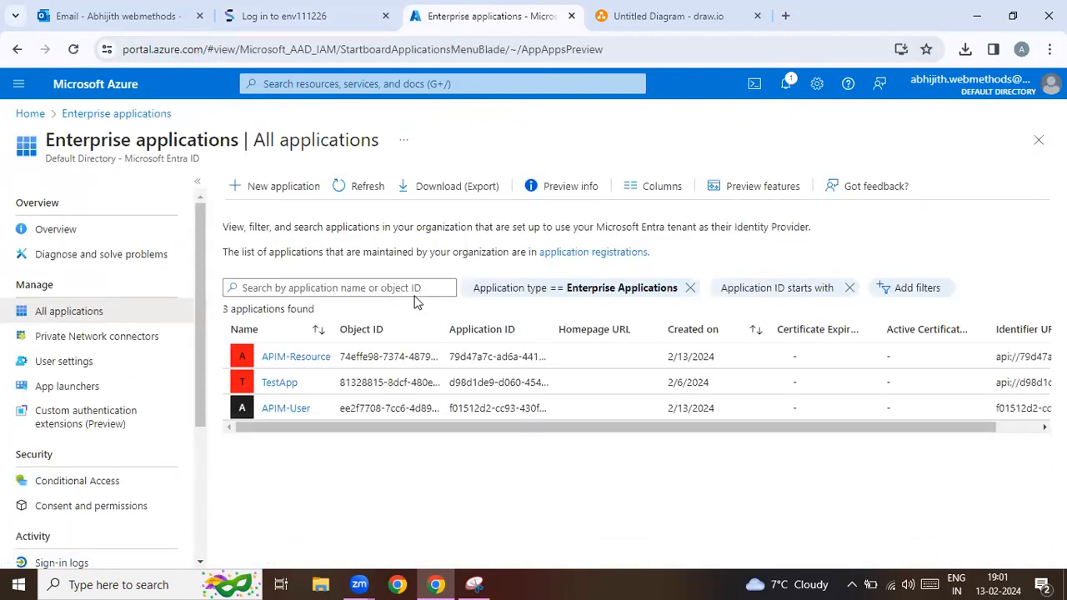
Create a new enterprise application from the Microsoft Entra Gallery by searching for Software and adding Software AG Cloud under its default name.
{"action": "left_click", "coordinate": [271, 187]}
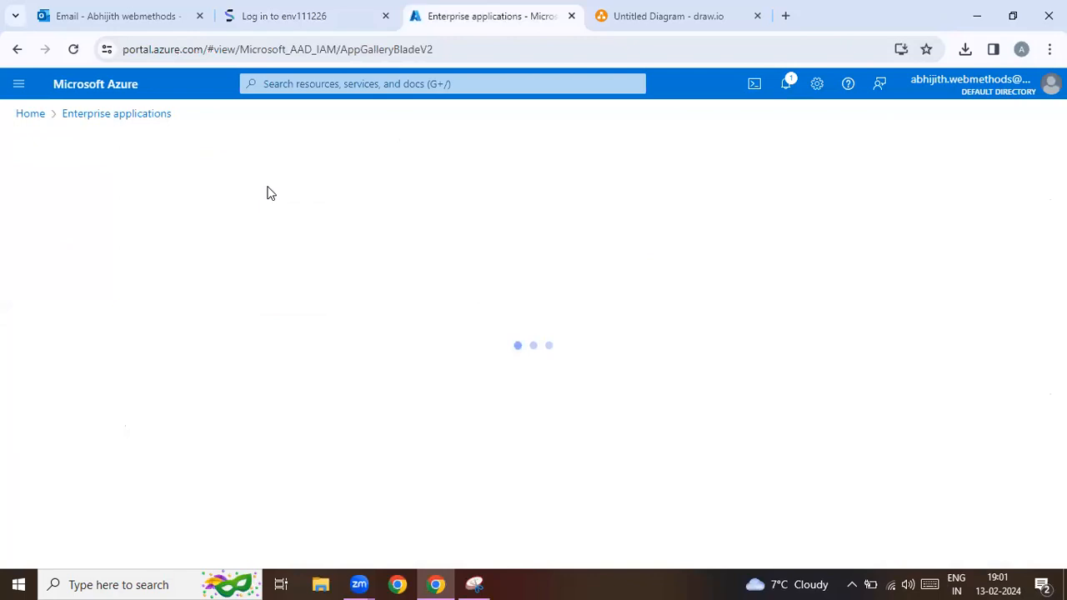
{"action": "left_click", "coordinate": [195, 274]}
{"action": "type", "text": "So"}
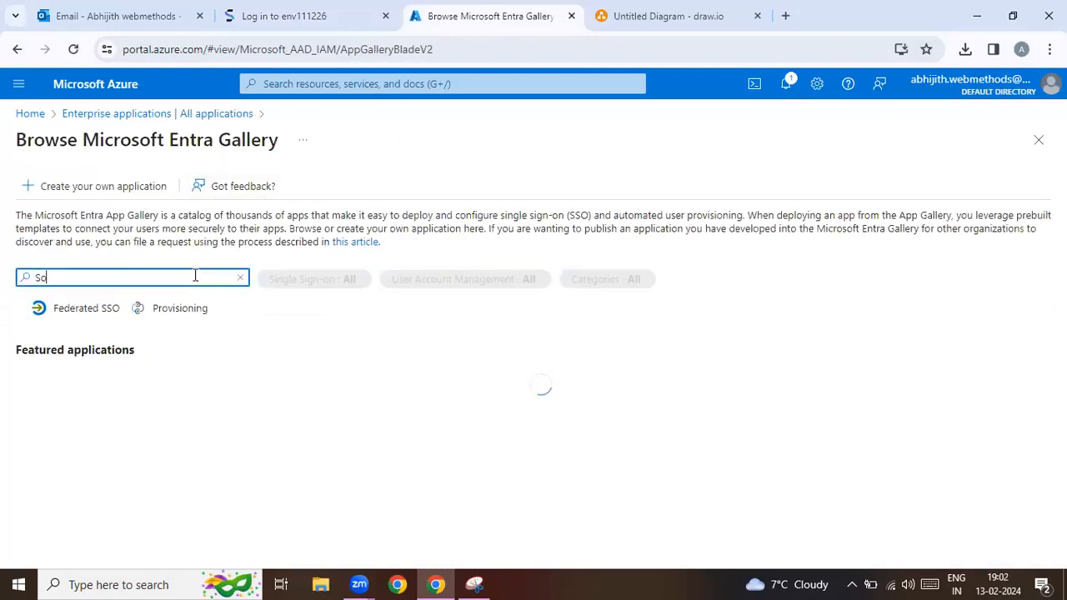
{"action": "type", "text": "ftware"}
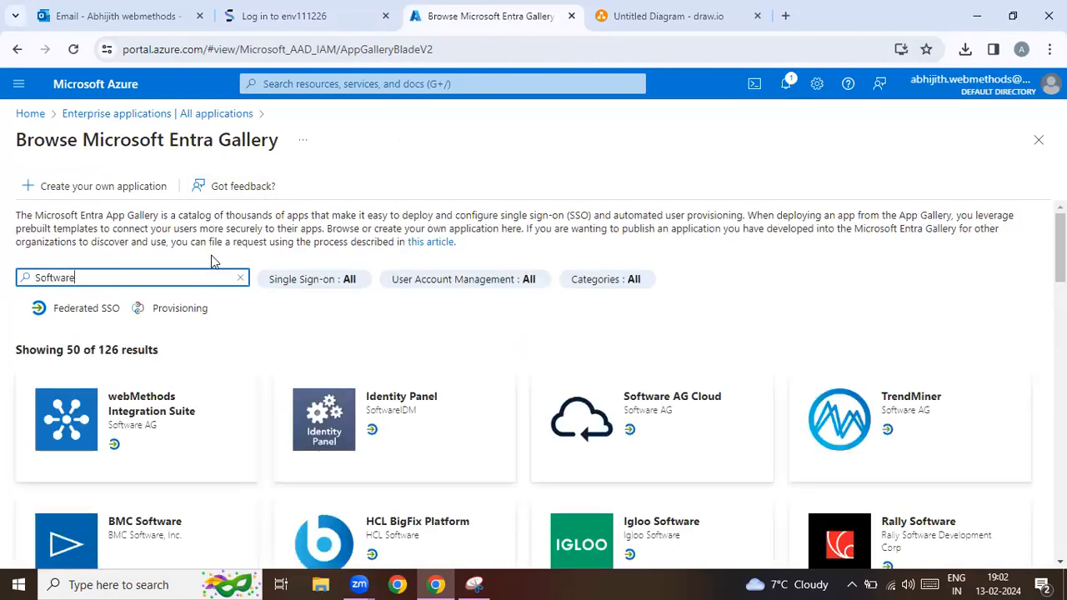
{"action": "left_click", "coordinate": [672, 406]}
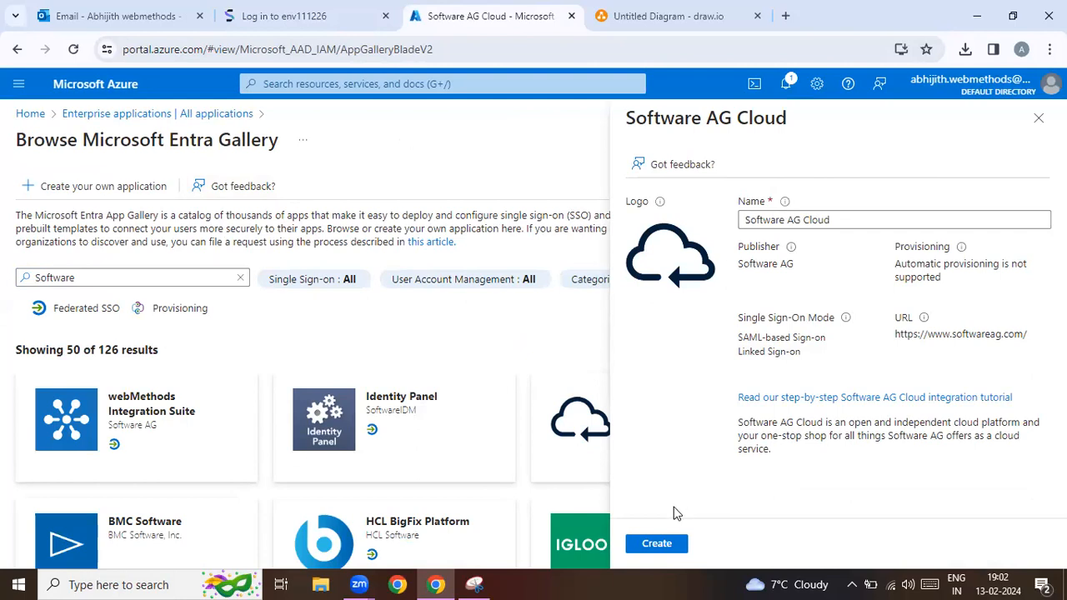
{"action": "left_click", "coordinate": [657, 544]}
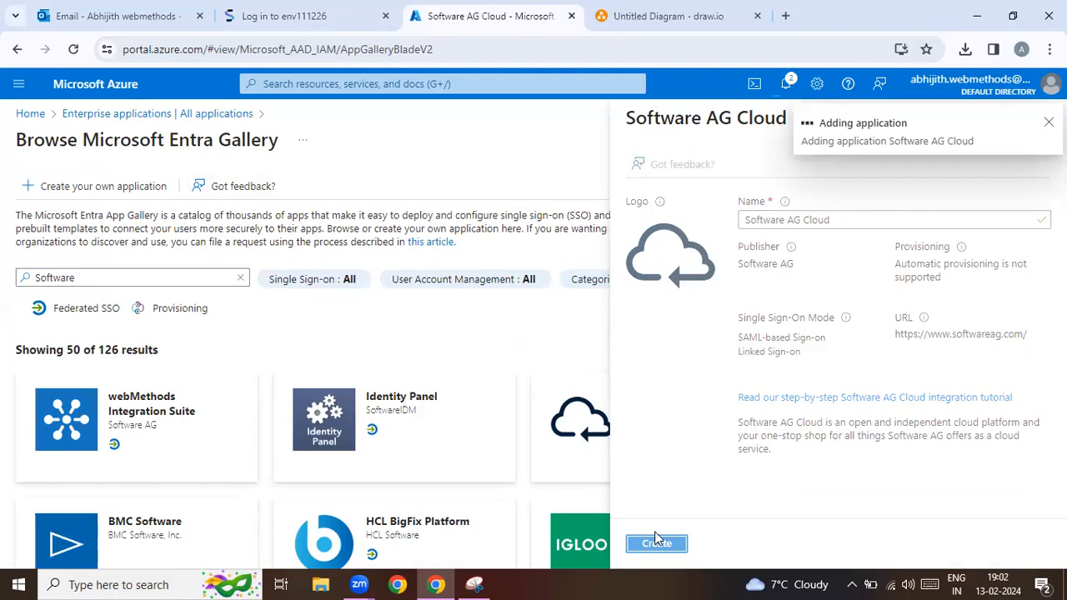
Switch to the Software AG Cloud login page, enter the account password and log in.
{"action": "left_click", "coordinate": [308, 16]}
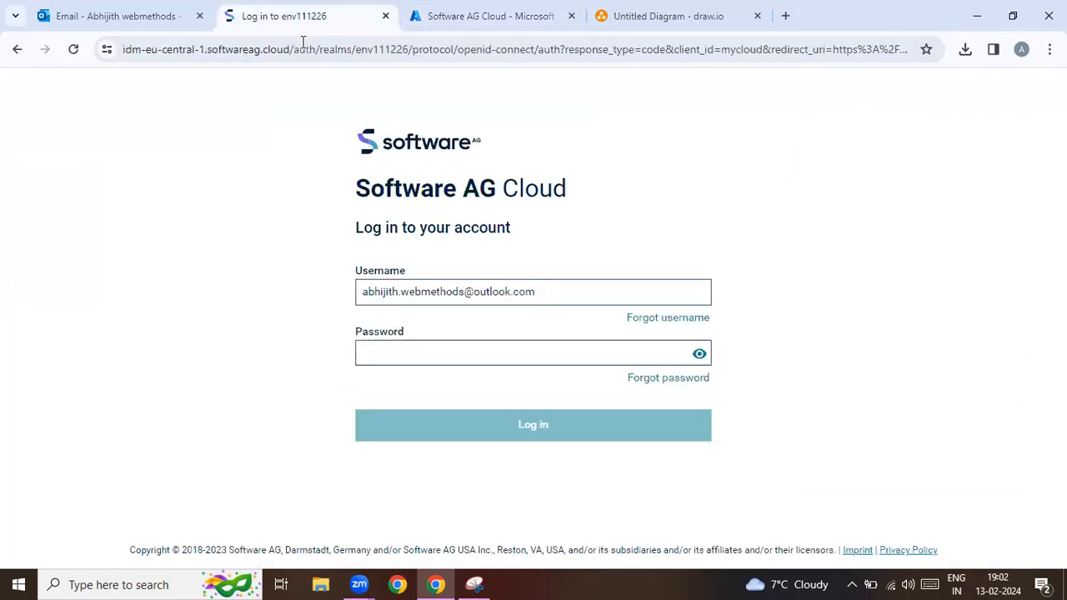
{"action": "left_click", "coordinate": [469, 341]}
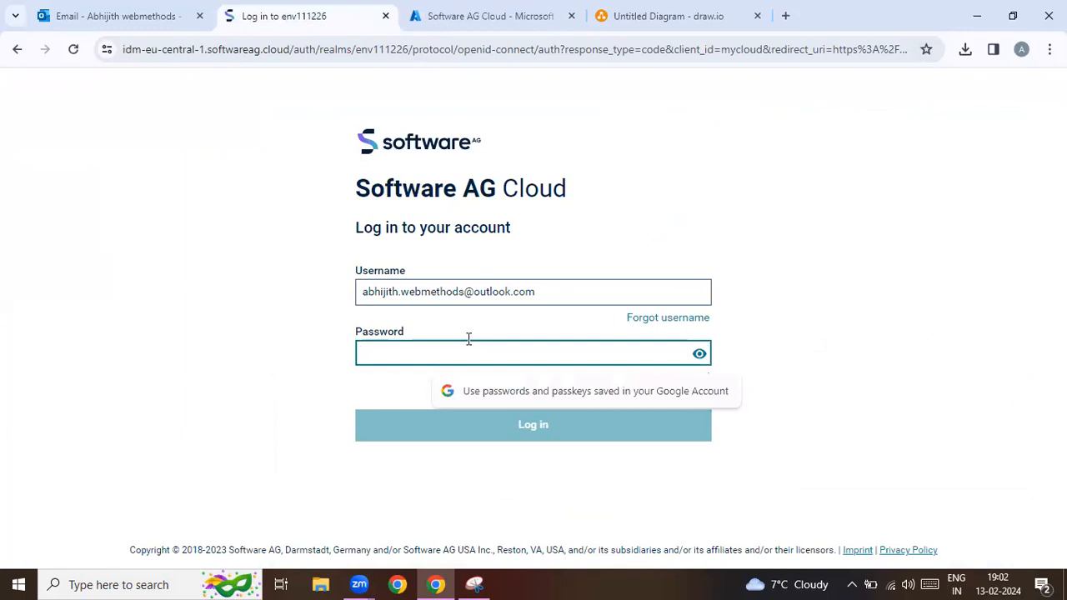
{"action": "type", "text": "•••••"}
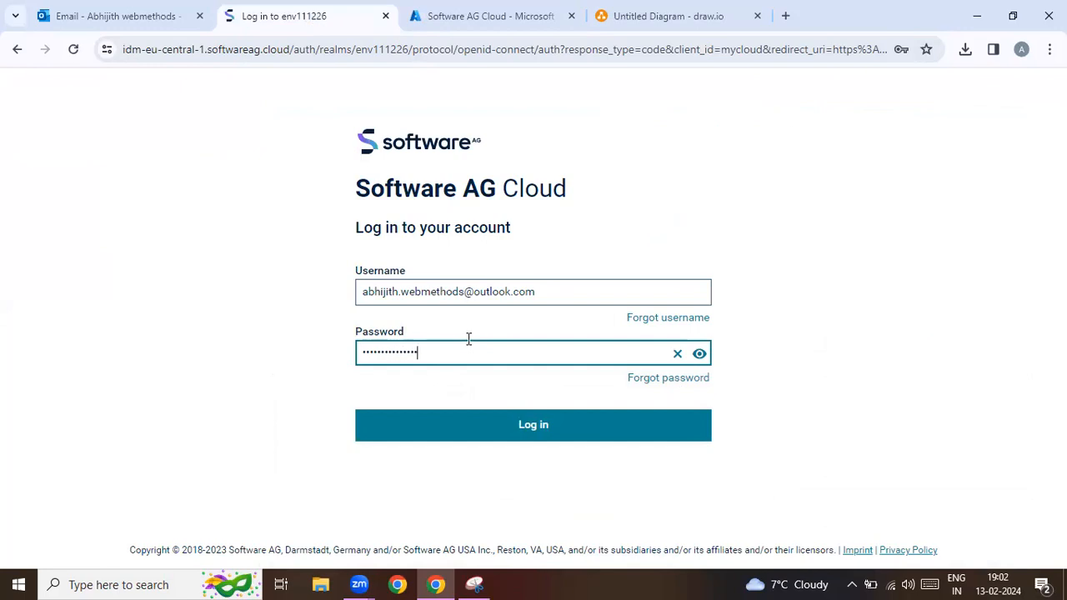
{"action": "key", "text": "Return"}
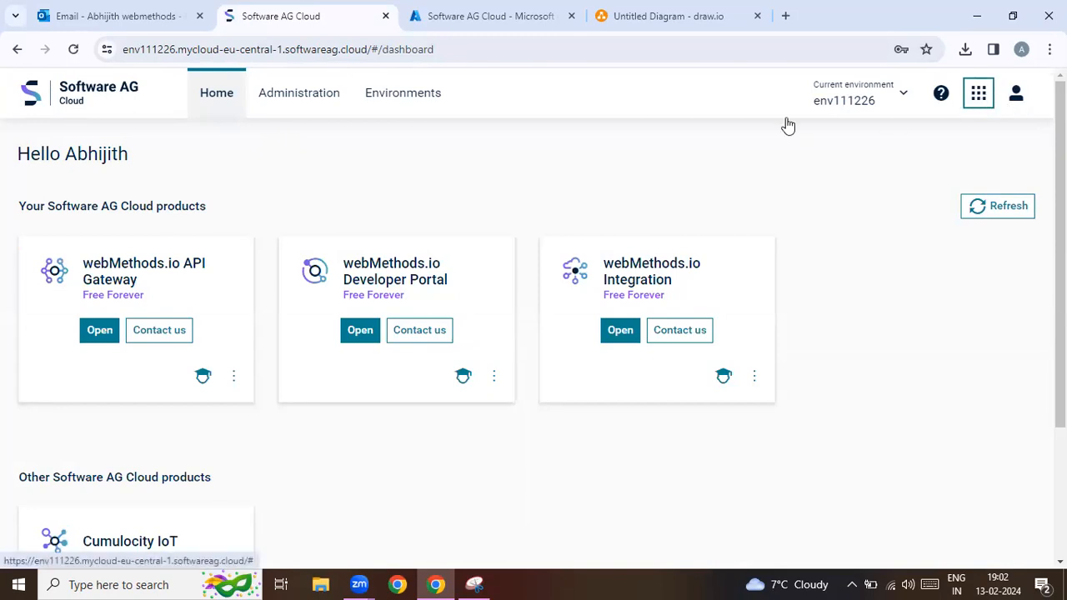
Start adding an identity provider in the single sign-on administration of Software AG Cloud.
{"action": "left_click", "coordinate": [302, 104]}
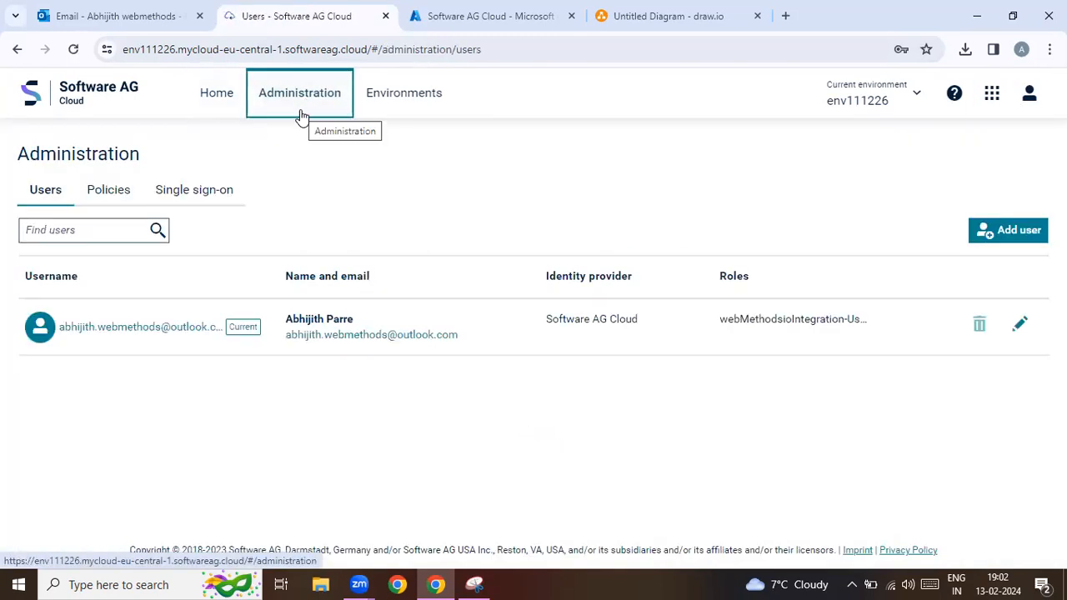
{"action": "left_click", "coordinate": [182, 193]}
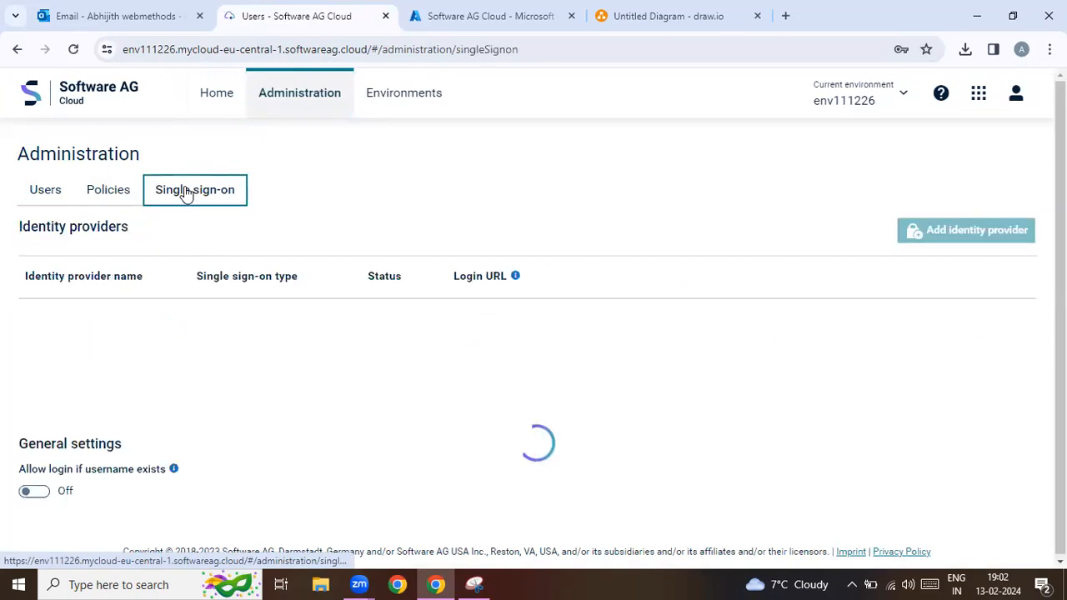
{"action": "left_click", "coordinate": [969, 235]}
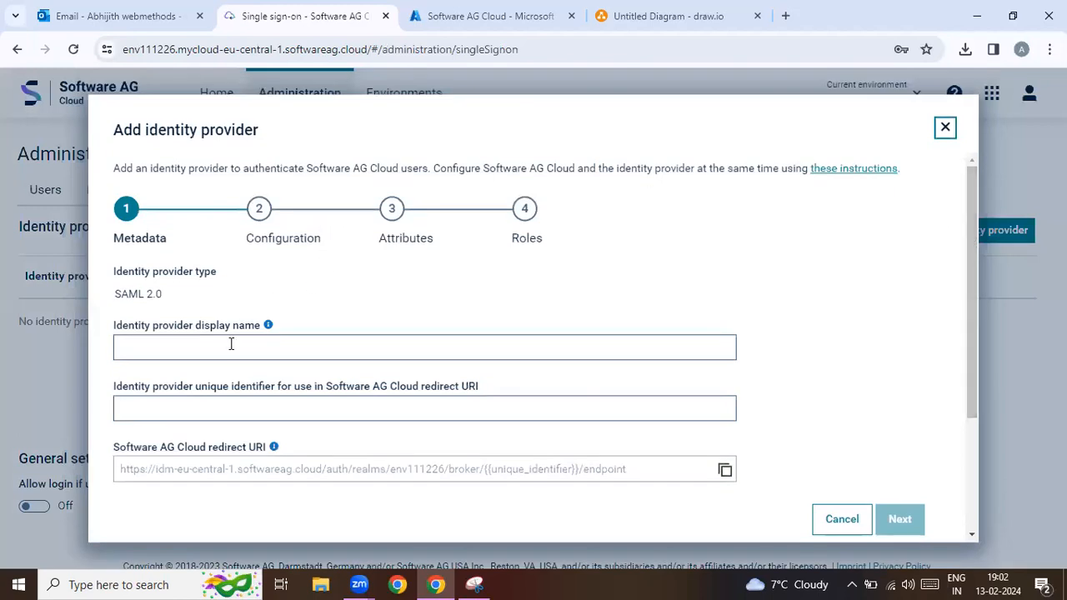
Set both the identity provider's display name and its unique identifier to AzureAD.
{"action": "left_click", "coordinate": [232, 345]}
{"action": "type", "text": "Azure"}
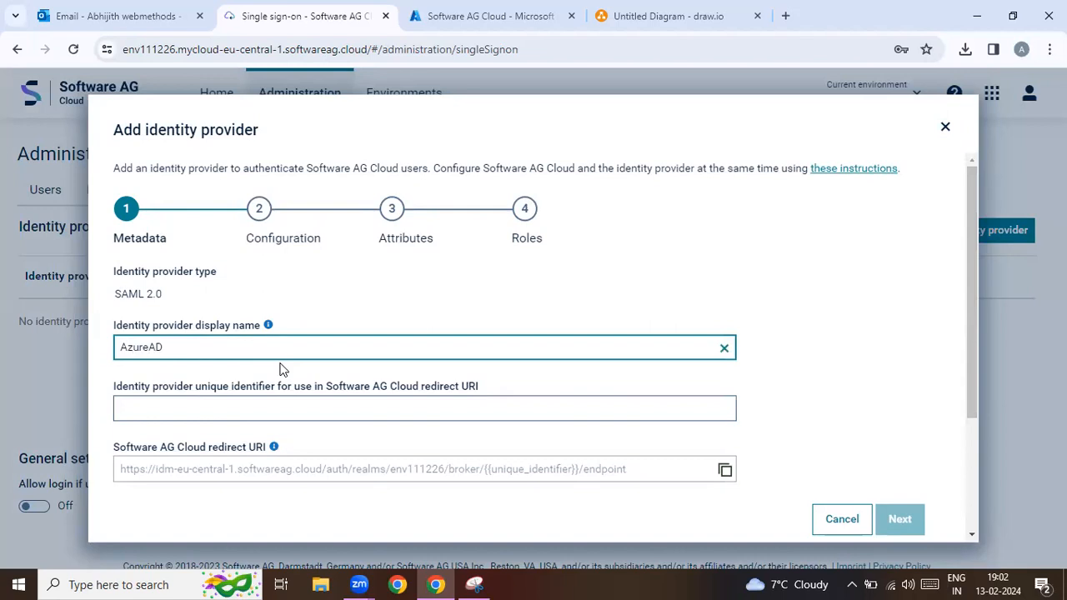
{"action": "type", "text": "AD"}
{"action": "key", "text": "ctrl+a"}
{"action": "key", "text": "ctrl+c"}
{"action": "left_click", "coordinate": [261, 417]}
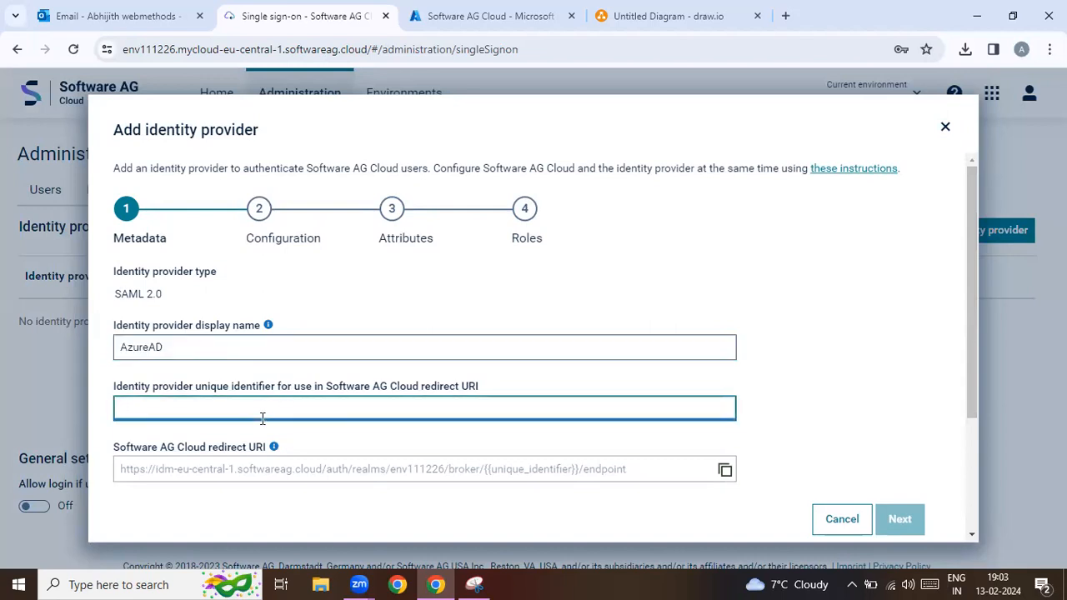
{"action": "key", "text": "ctrl+v"}
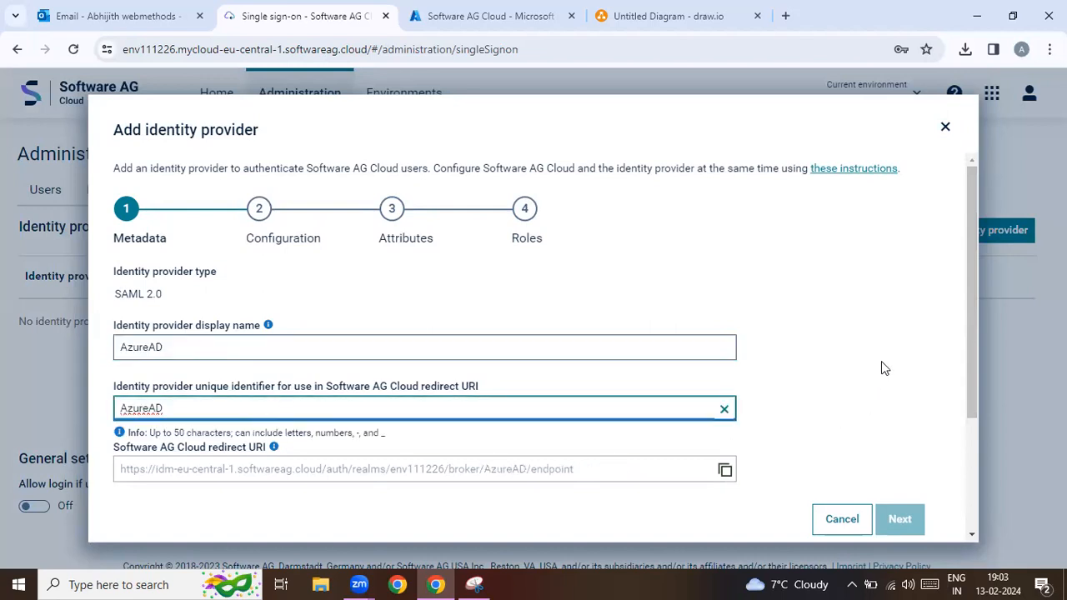
Copy the Software AG Cloud redirect URI and switch back to the Azure portal.
{"action": "scroll", "coordinate": [882, 368], "scroll_direction": "down", "scroll_amount": 3}
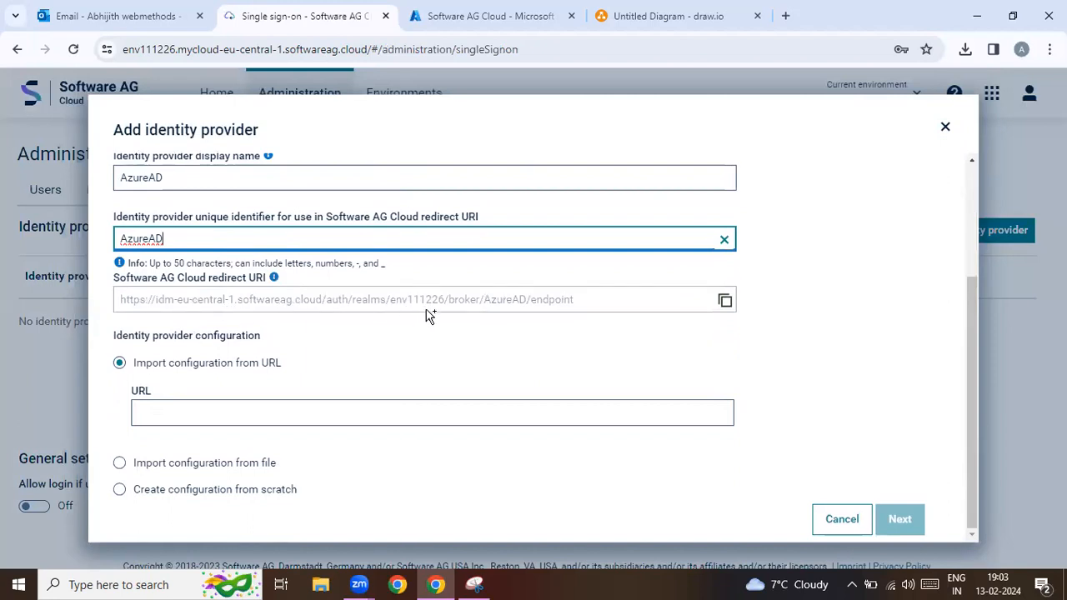
{"action": "left_click", "coordinate": [725, 300]}
{"action": "left_click", "coordinate": [452, 17]}
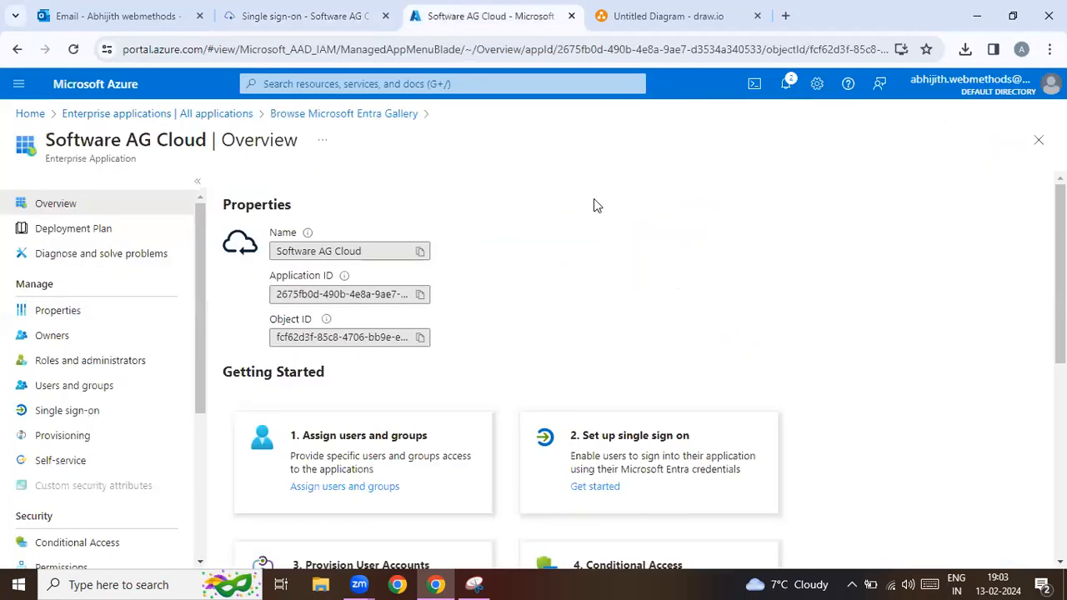
Set up single sign-on for the Software AG Cloud enterprise application with SAML as the method.
{"action": "scroll", "coordinate": [550, 349], "scroll_direction": "down", "scroll_amount": 2}
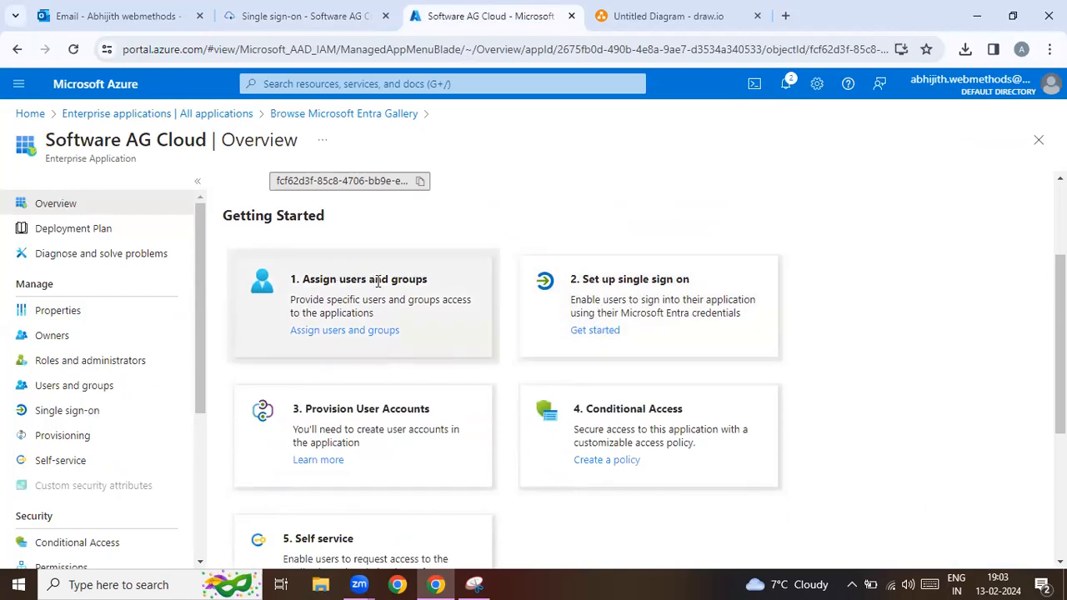
{"action": "left_click", "coordinate": [596, 330]}
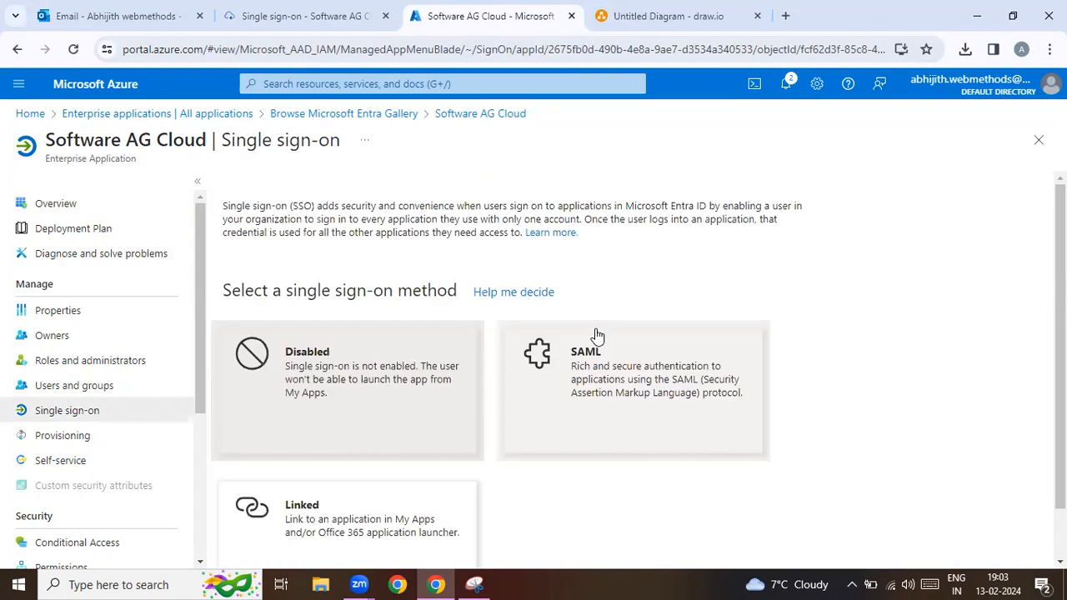
{"action": "left_click", "coordinate": [634, 377]}
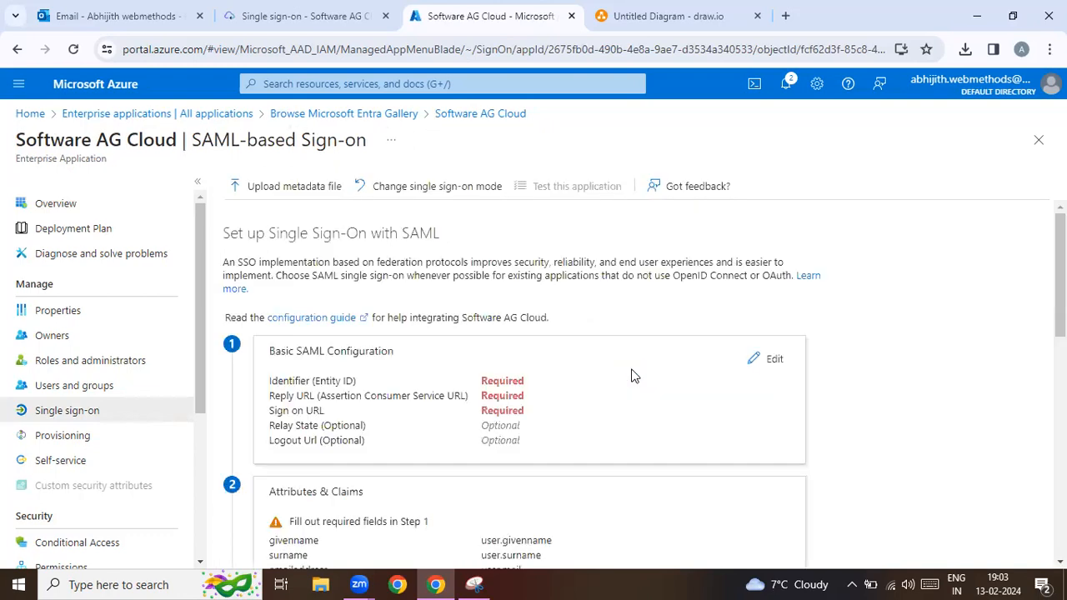
{"action": "left_click", "coordinate": [755, 360]}
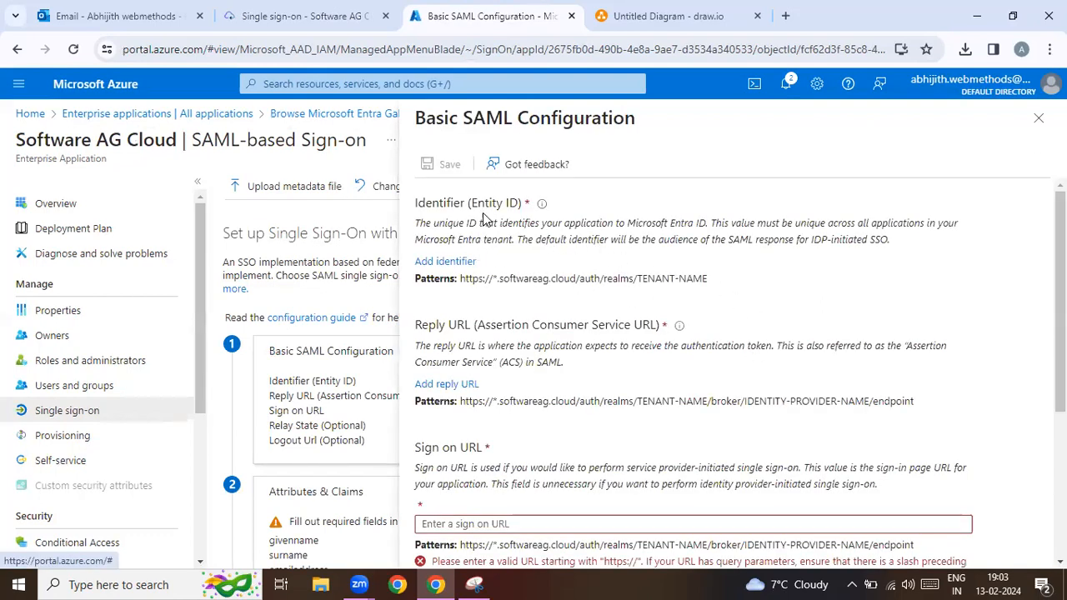
{"action": "left_click", "coordinate": [458, 263]}
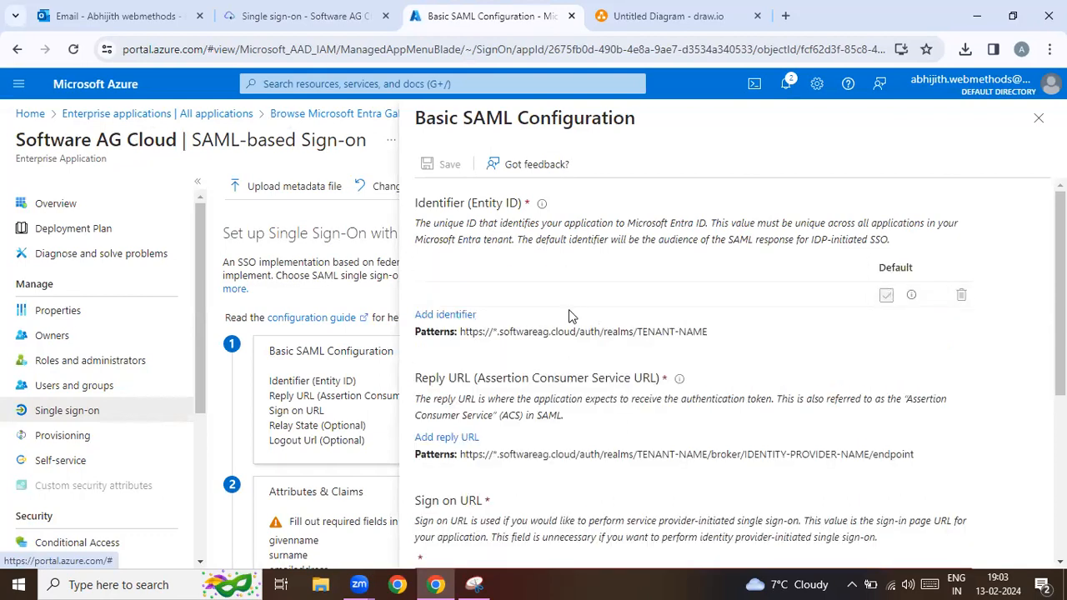
{"action": "left_click", "coordinate": [567, 295]}
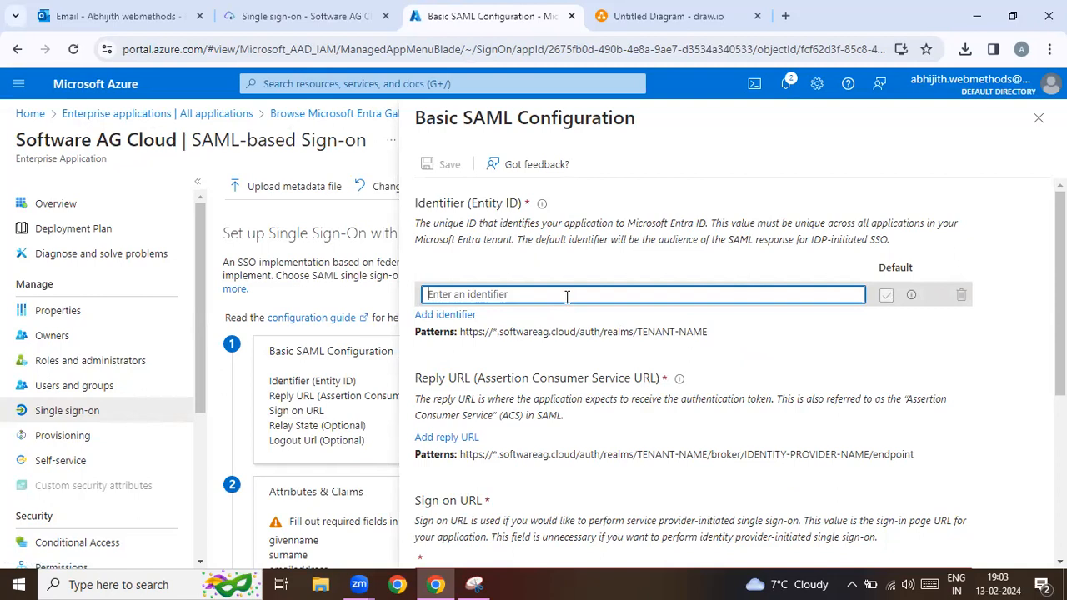
{"action": "key", "text": "ctrl+v"}
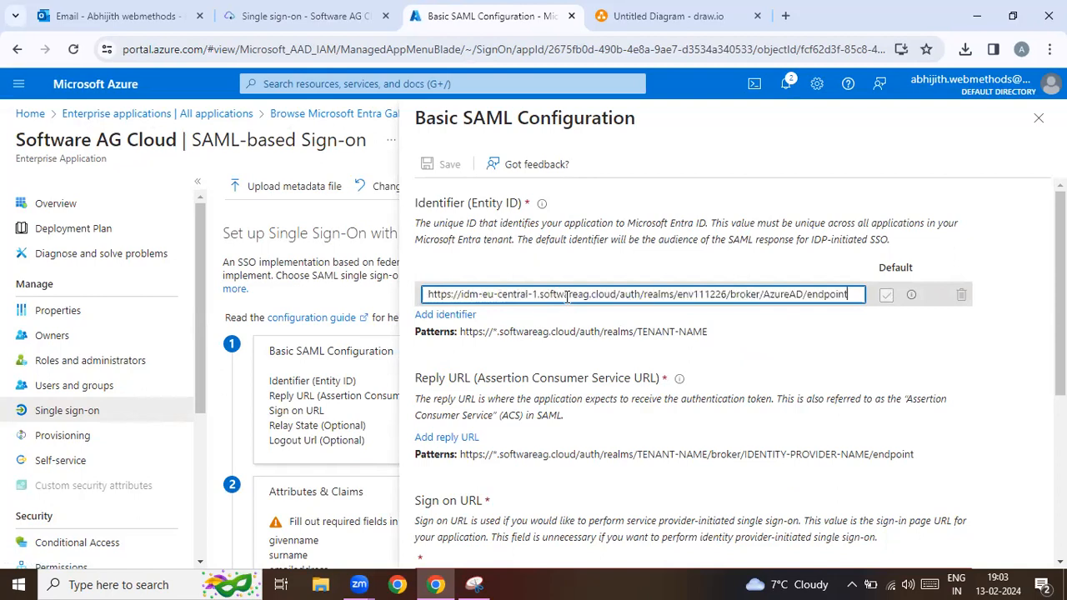
{"action": "left_click_drag", "start_coordinate": [727, 295], "coordinate": [881, 315]}
{"action": "key", "text": "BackSpace"}
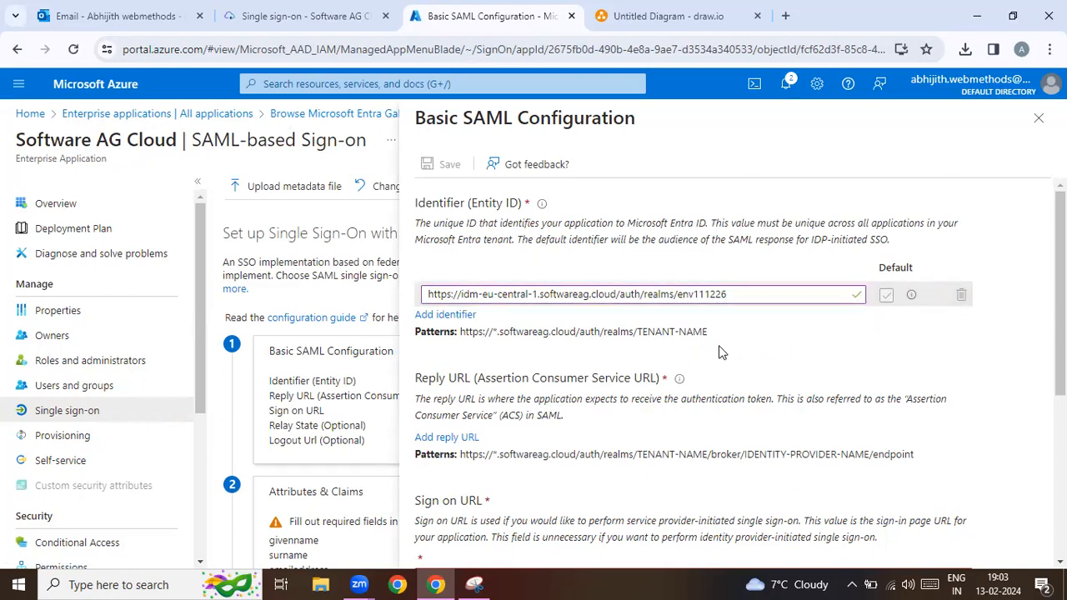
{"action": "scroll", "coordinate": [722, 353], "scroll_direction": "down", "scroll_amount": 1}
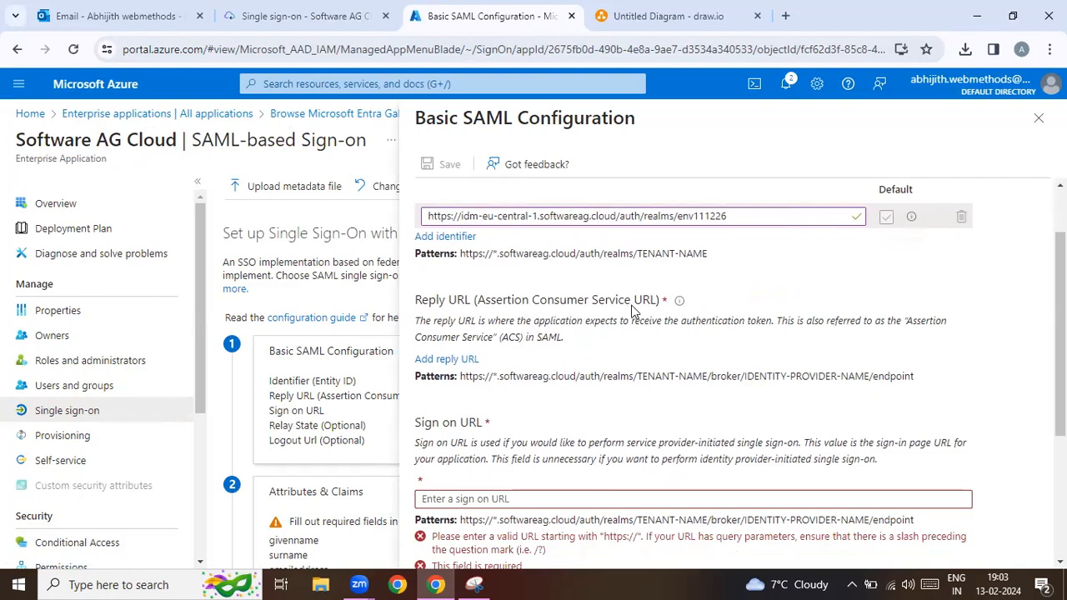
{"action": "left_click", "coordinate": [454, 360]}
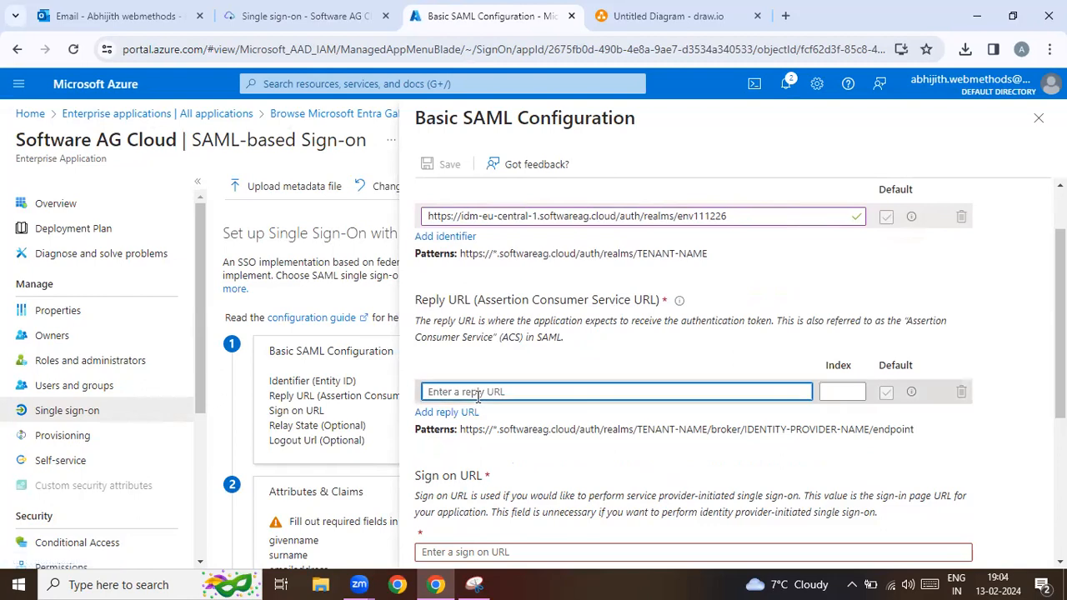
{"action": "key", "text": "ctrl+v"}
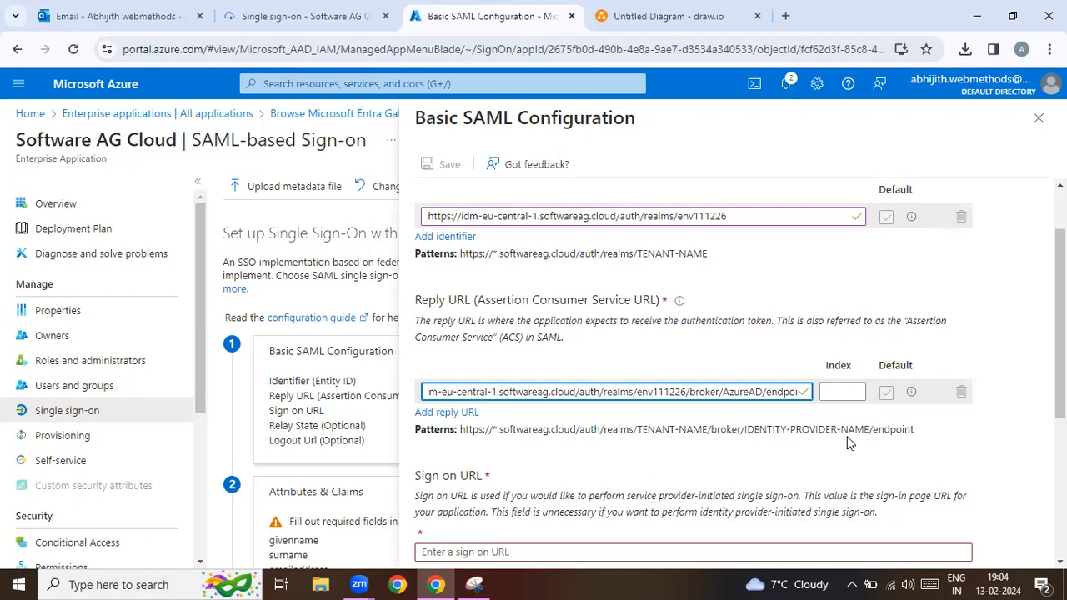
{"action": "scroll", "coordinate": [847, 436], "scroll_direction": "down", "scroll_amount": 2}
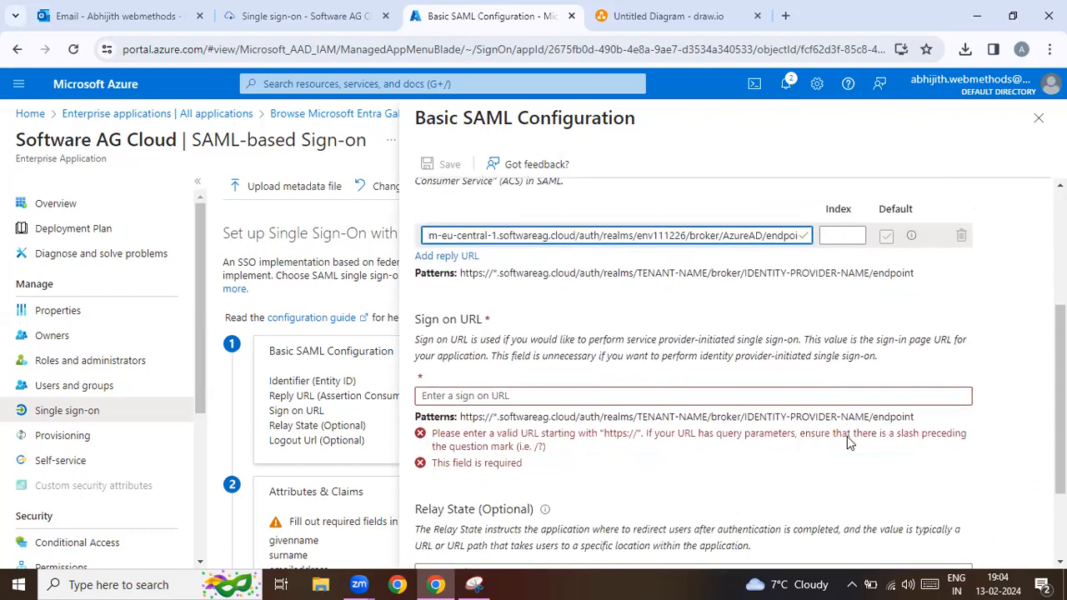
{"action": "left_click", "coordinate": [612, 395]}
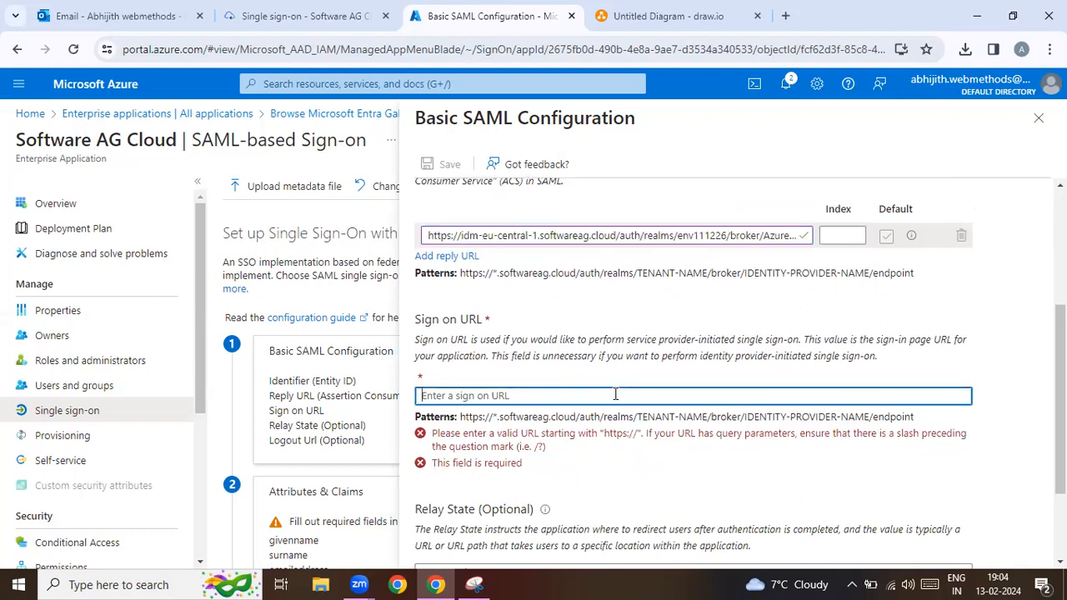
{"action": "key", "text": "ctrl+v"}
{"action": "scroll", "coordinate": [738, 461], "scroll_direction": "down", "scroll_amount": 1}
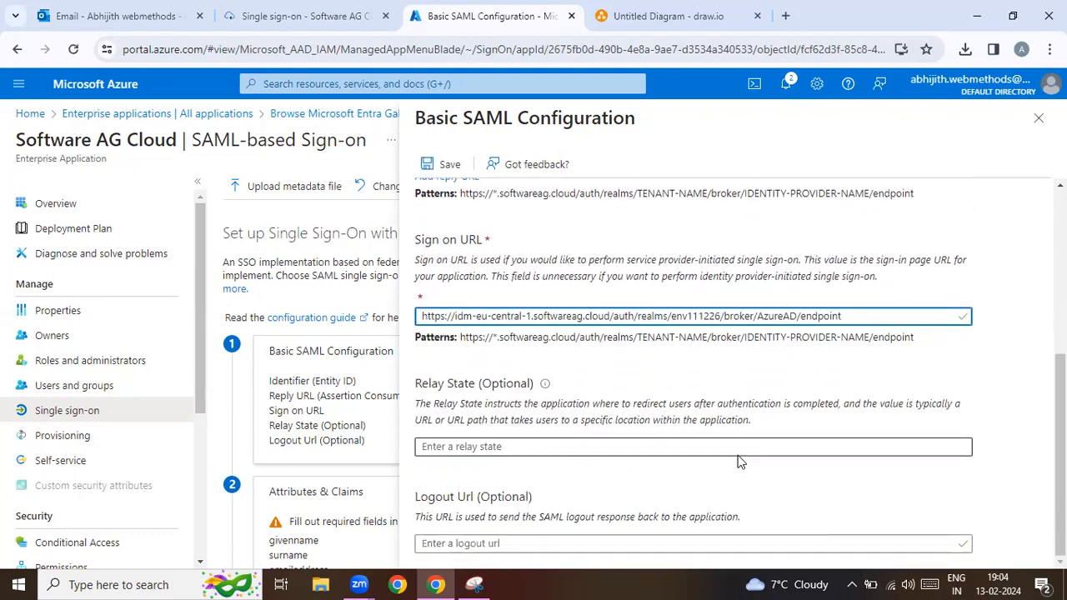
Save the Basic SAML Configuration, close it and decline the offered single sign-on test.
{"action": "scroll", "coordinate": [1020, 431], "scroll_direction": "up", "scroll_amount": 4}
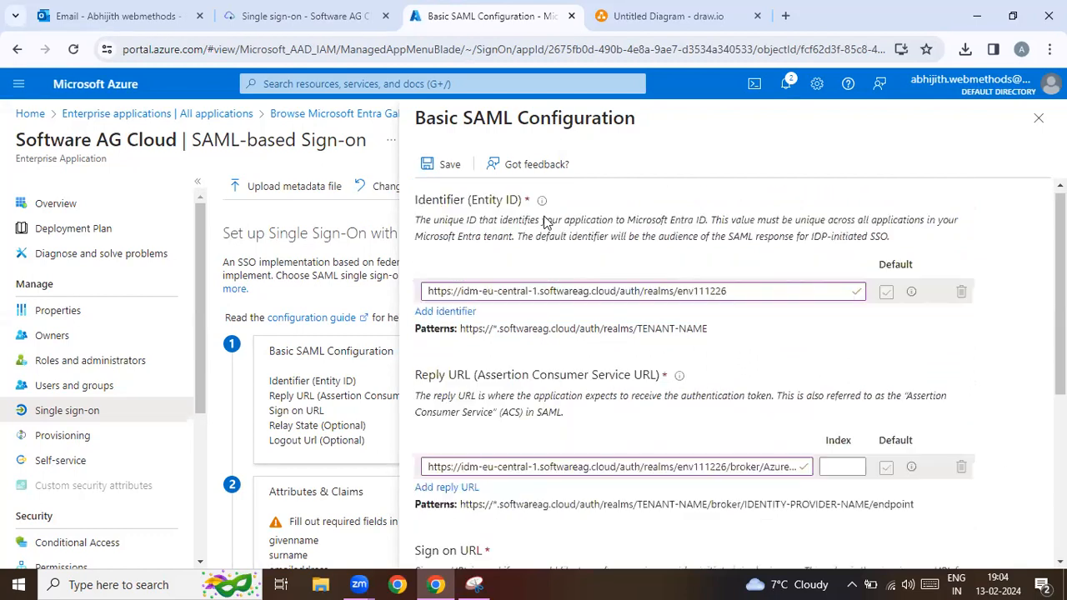
{"action": "left_click", "coordinate": [447, 166]}
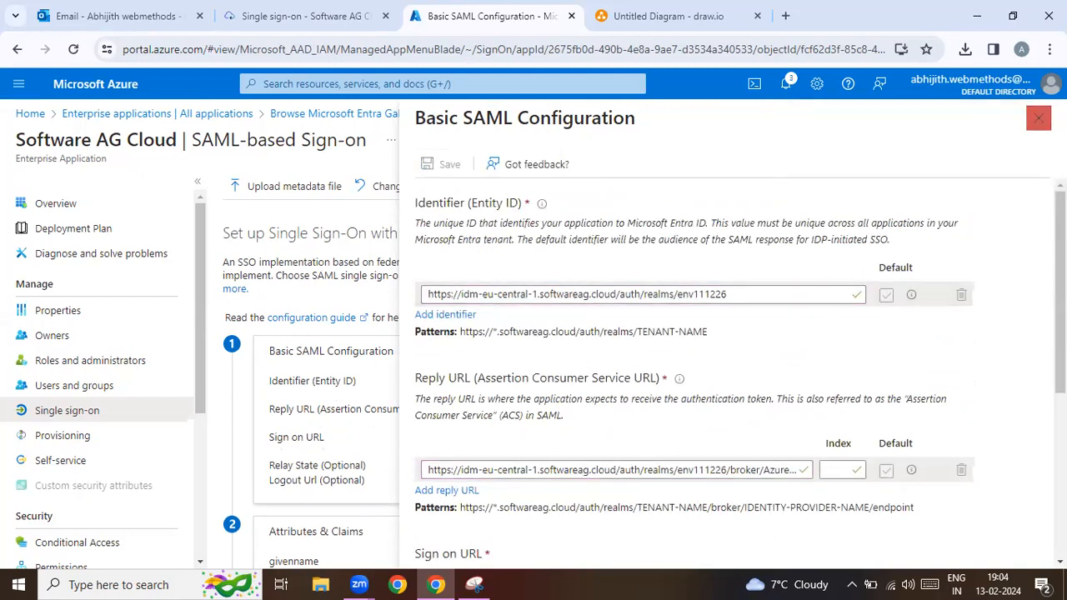
{"action": "left_click", "coordinate": [1039, 118]}
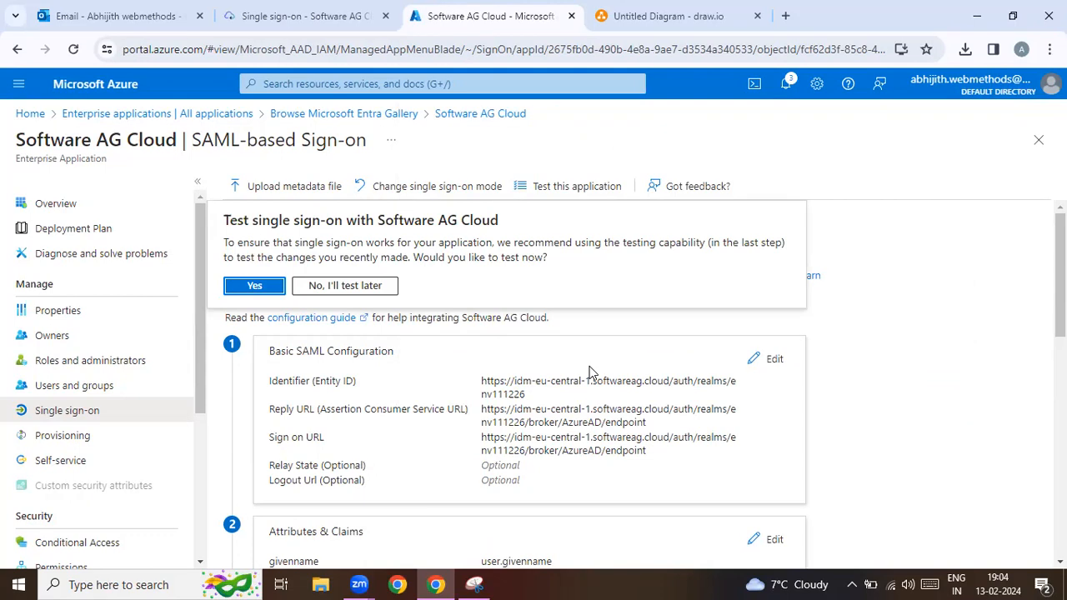
{"action": "left_click", "coordinate": [355, 285]}
Copy the App Federation Metadata Url from the application's SAML Certificates section.
{"action": "scroll", "coordinate": [577, 400], "scroll_direction": "down", "scroll_amount": 3}
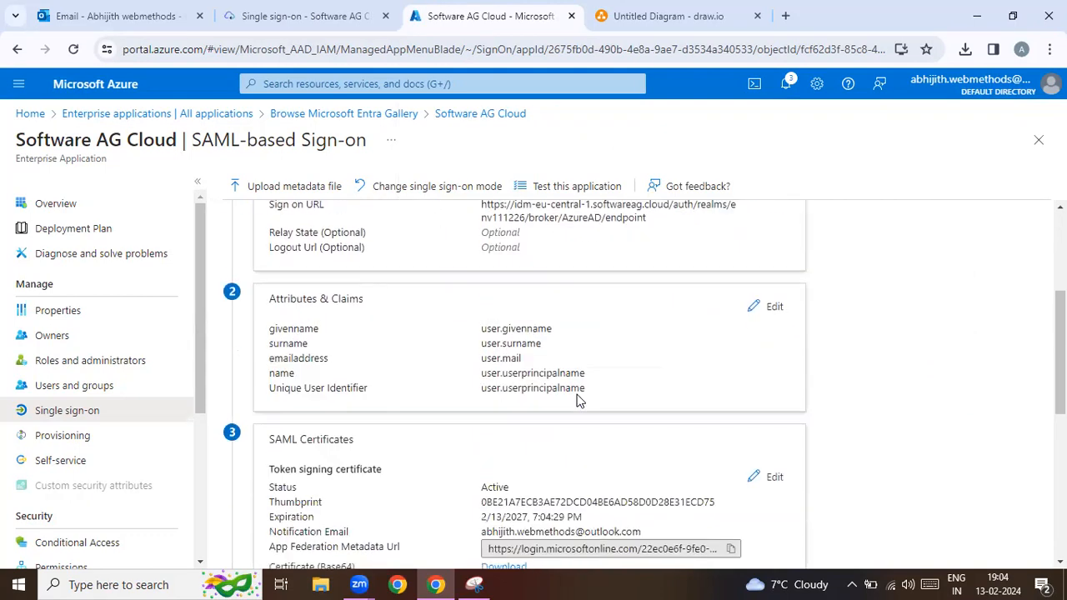
{"action": "scroll", "coordinate": [606, 348], "scroll_direction": "down", "scroll_amount": 2}
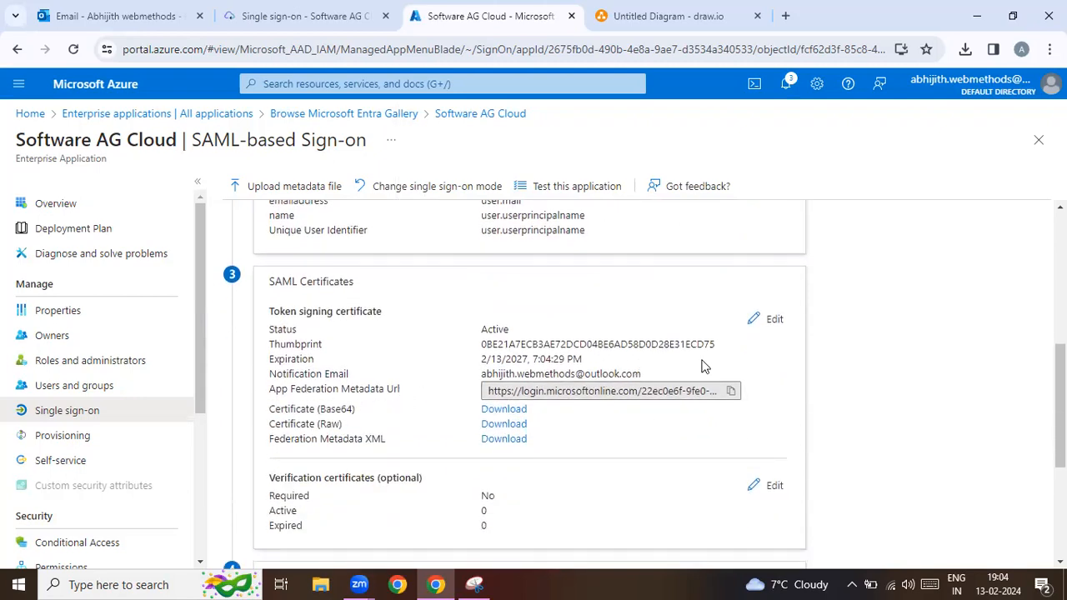
{"action": "left_click", "coordinate": [731, 391]}
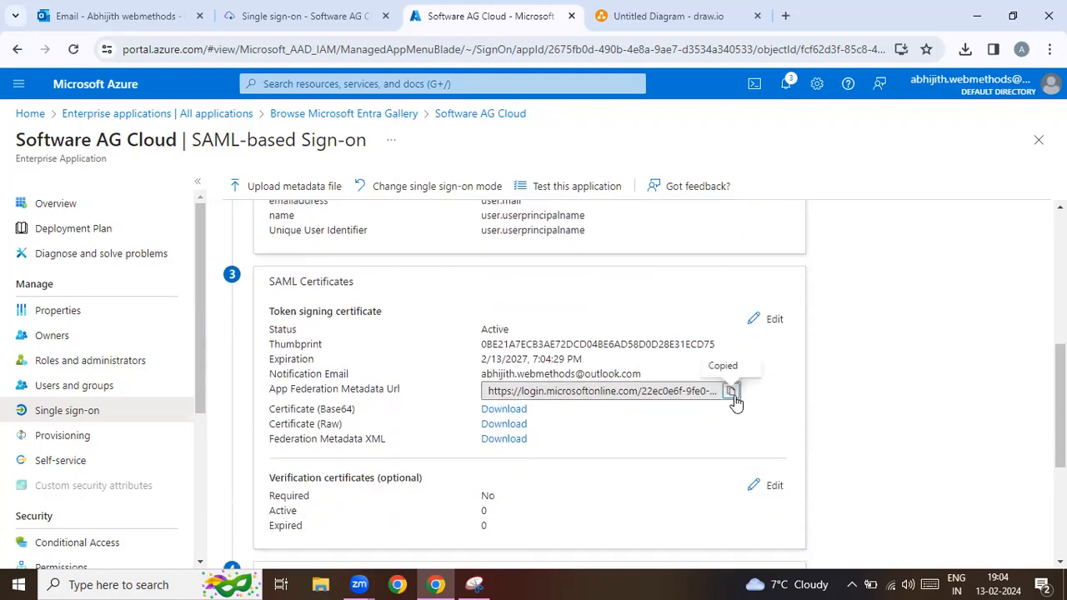
In Software AG Cloud, import the AzureAD identity provider configuration from the copied metadata URL and accept the resulting SAML basic settings.
{"action": "left_click", "coordinate": [316, 23]}
{"action": "left_click", "coordinate": [321, 299]}
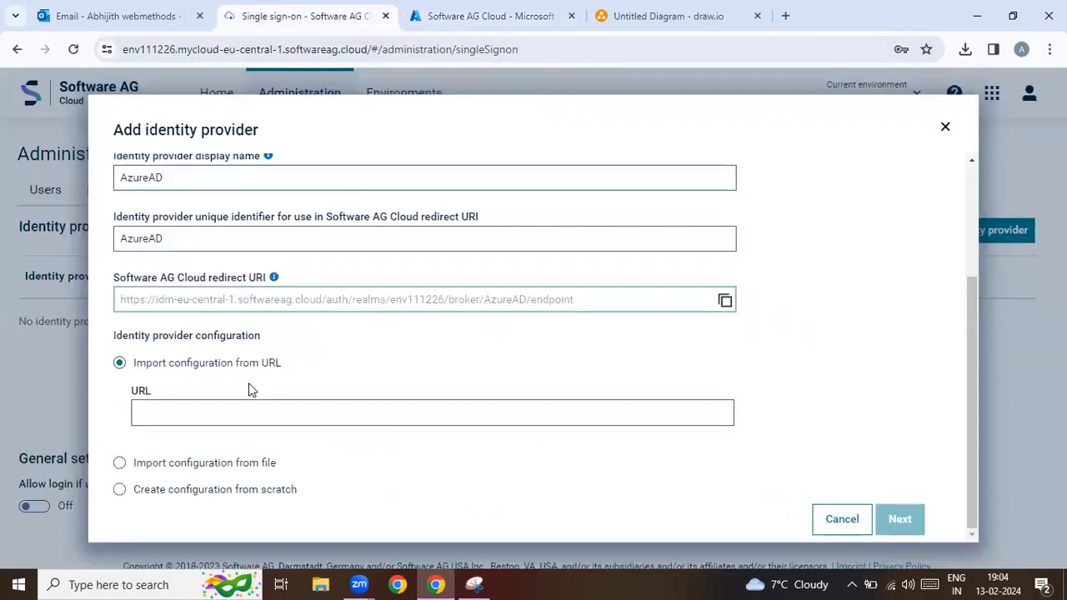
{"action": "left_click", "coordinate": [239, 411]}
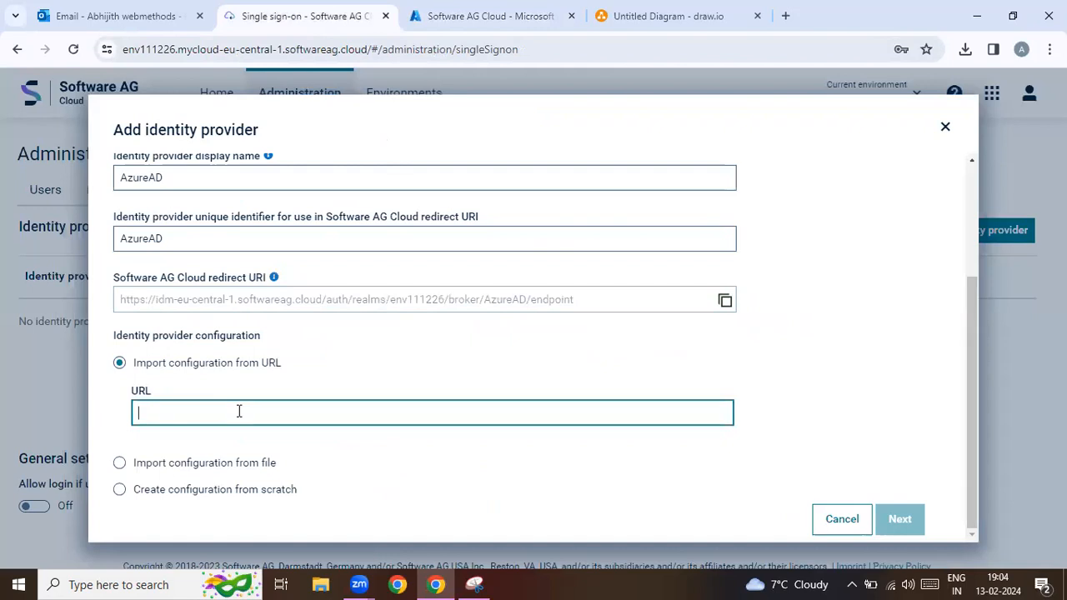
{"action": "key", "text": "ctrl+v"}
{"action": "left_click", "coordinate": [901, 529]}
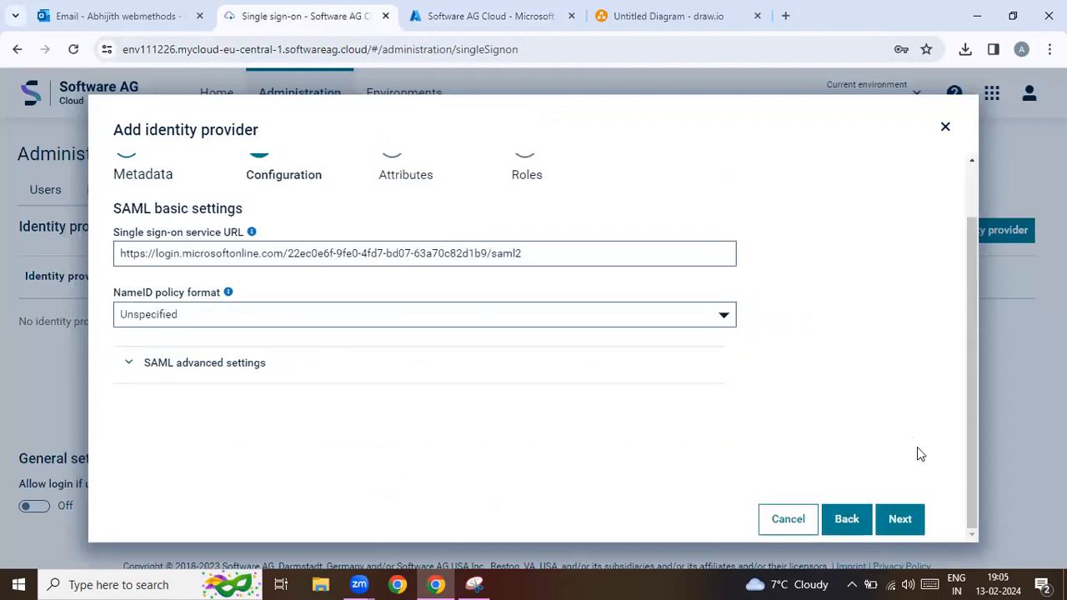
{"action": "left_click", "coordinate": [900, 520]}
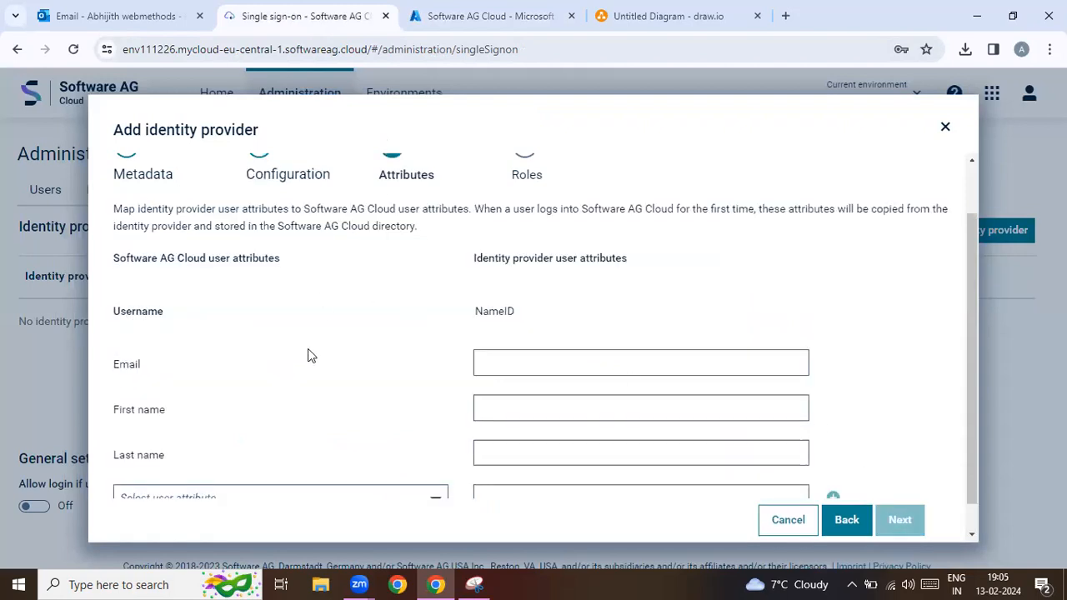
Open the application's Attributes & Claims in the Azure portal and compare the claims with the user attributes Software AG Cloud asks for.
{"action": "scroll", "coordinate": [236, 364], "scroll_direction": "down", "scroll_amount": 1}
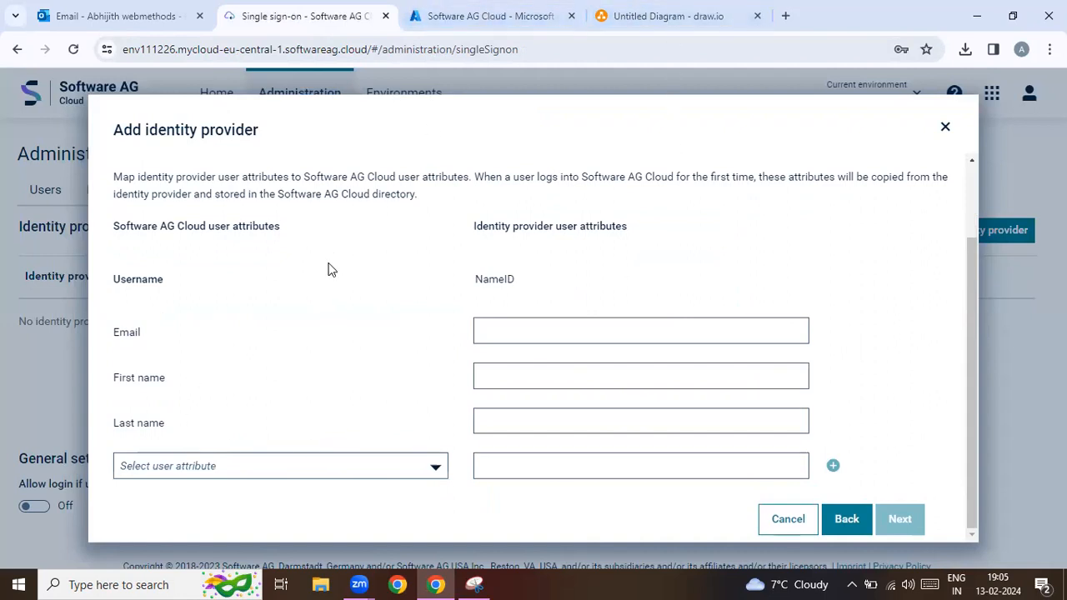
{"action": "left_click", "coordinate": [512, 23]}
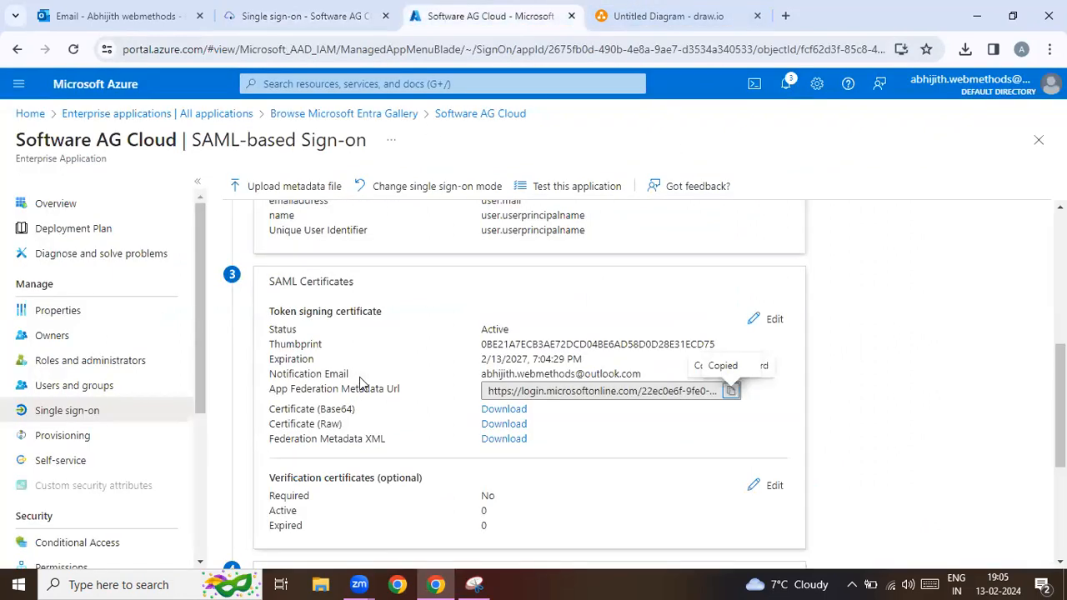
{"action": "scroll", "coordinate": [385, 365], "scroll_direction": "down", "scroll_amount": 3}
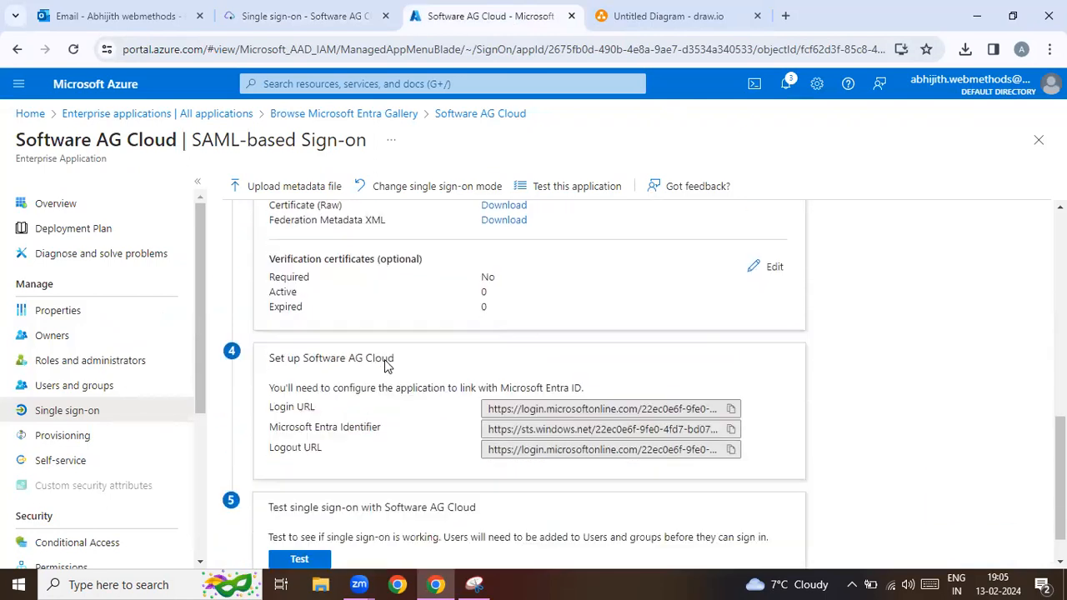
{"action": "scroll", "coordinate": [384, 359], "scroll_direction": "up", "scroll_amount": 6}
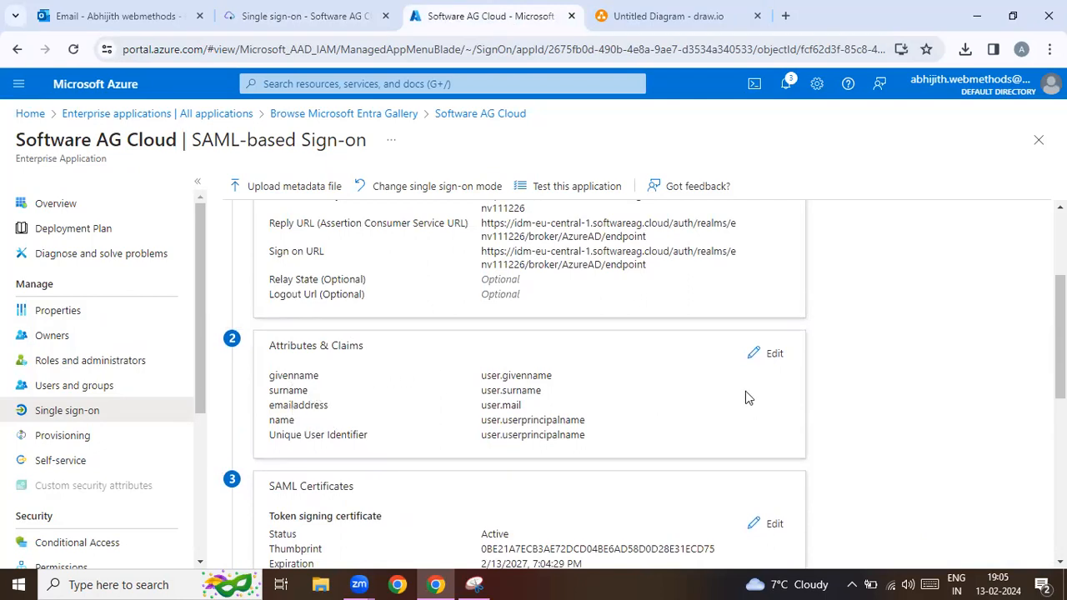
{"action": "left_click", "coordinate": [772, 359]}
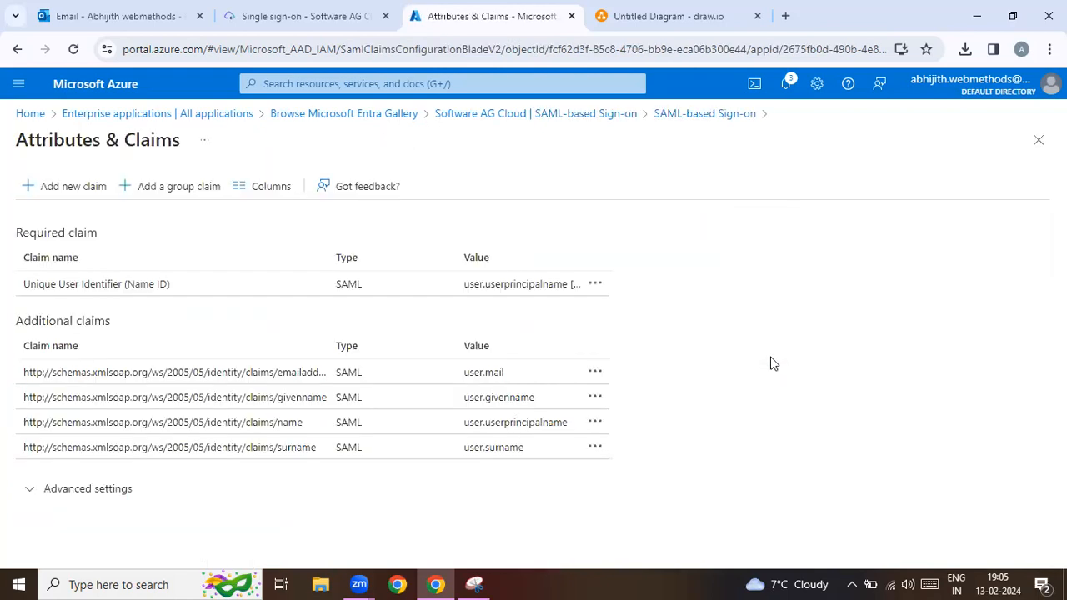
{"action": "left_click", "coordinate": [323, 21]}
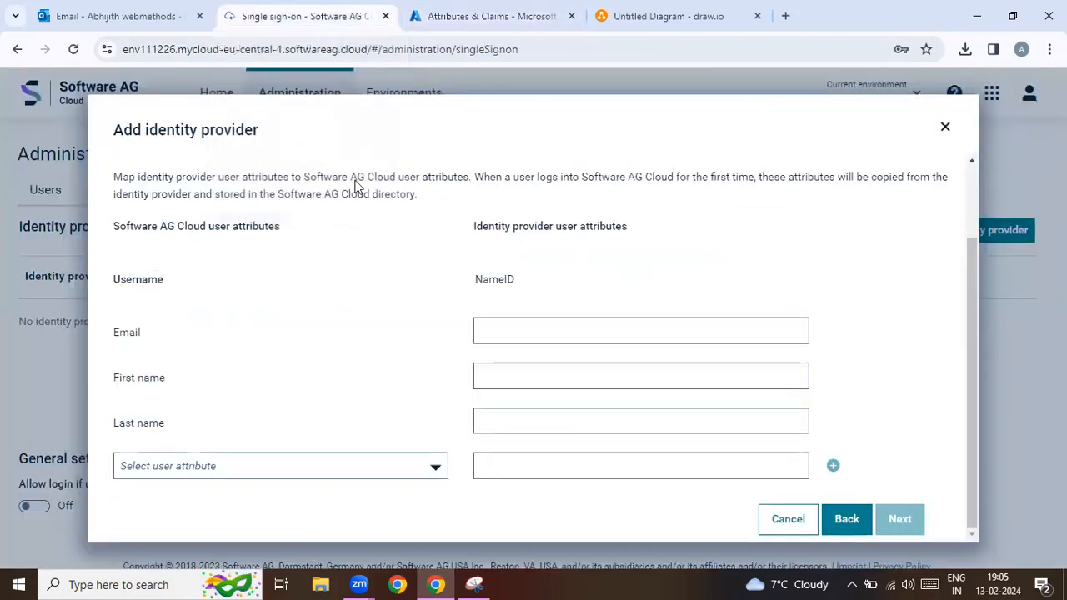
{"action": "left_click", "coordinate": [508, 15]}
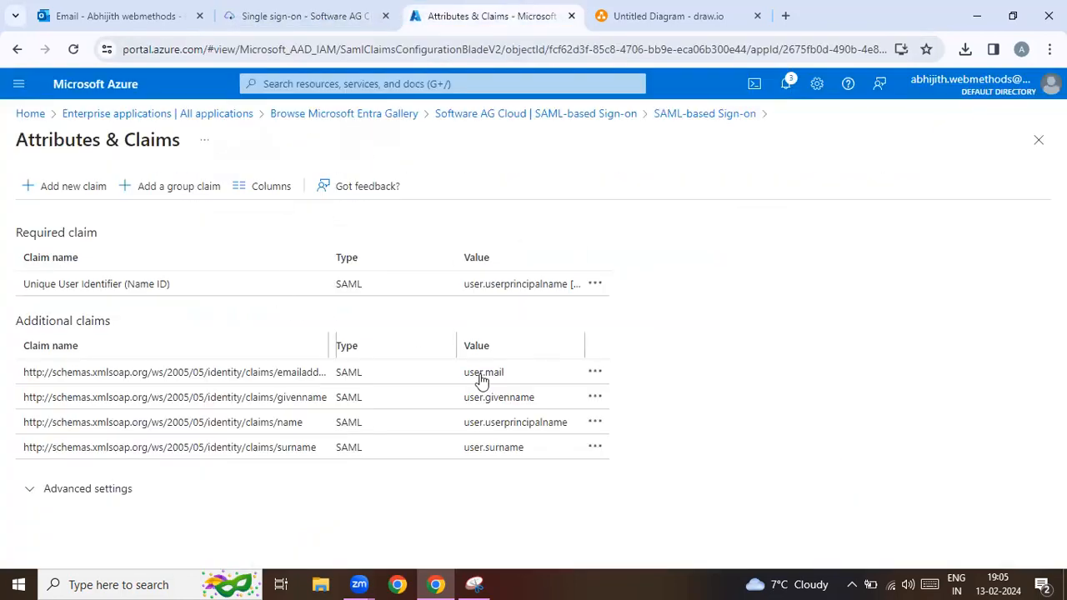
{"action": "left_click", "coordinate": [286, 15]}
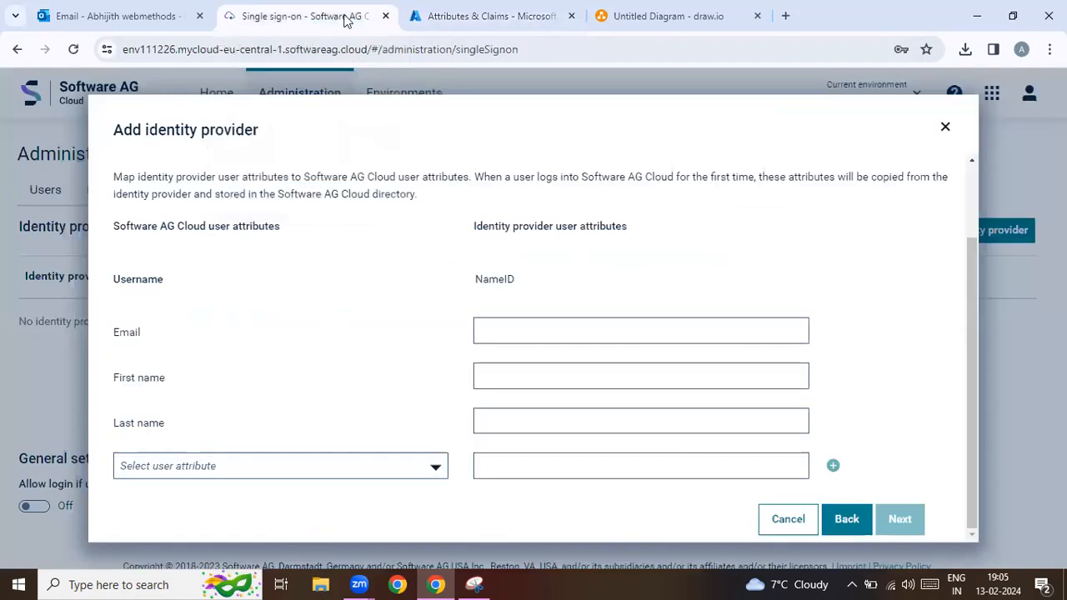
{"action": "left_click", "coordinate": [457, 15]}
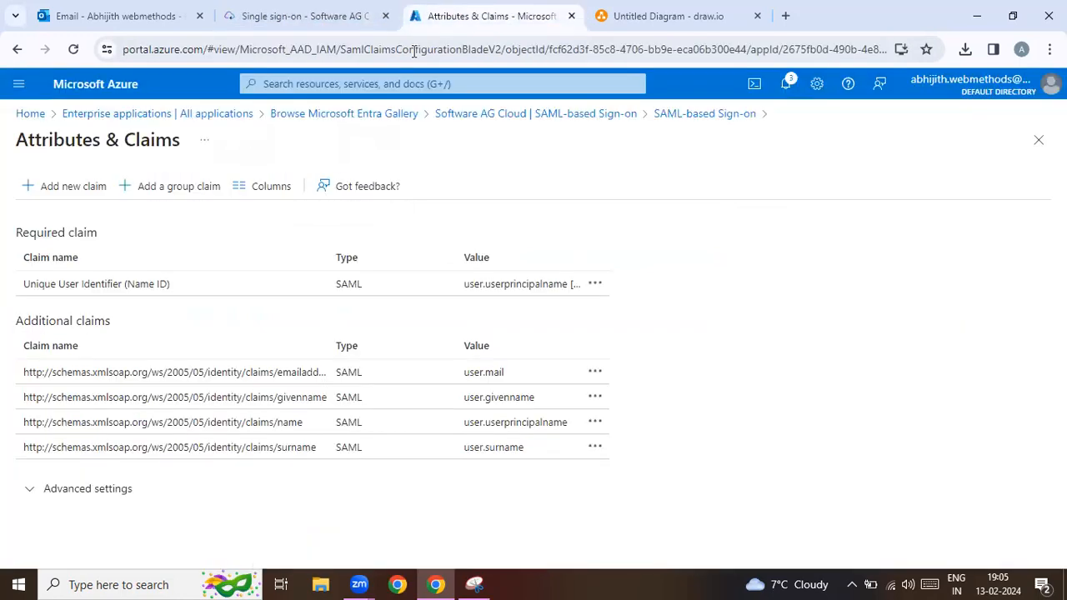
{"action": "left_click", "coordinate": [37, 375]}
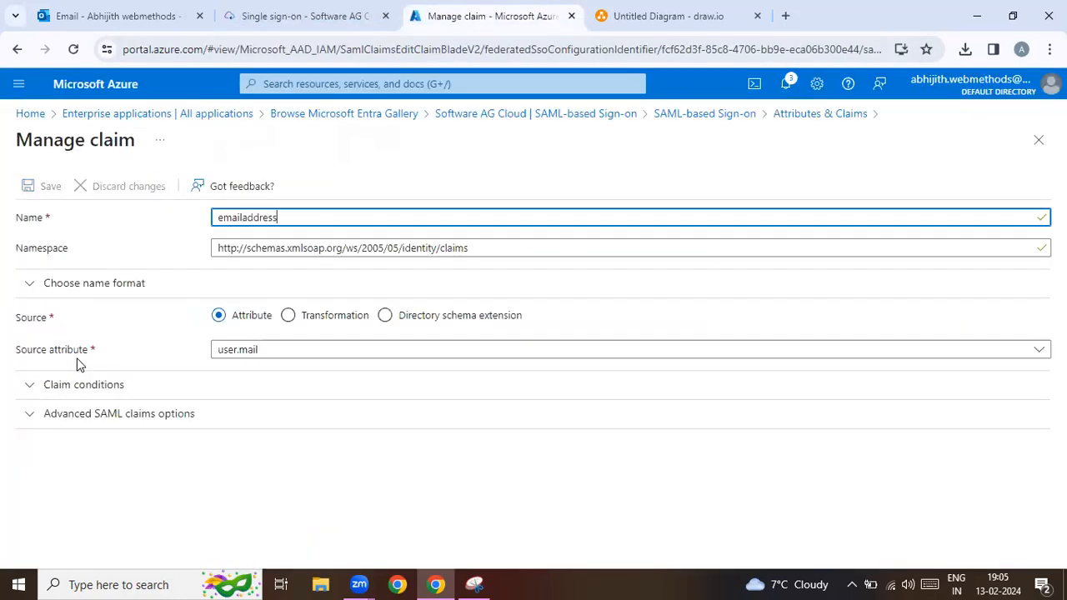
{"action": "left_click", "coordinate": [691, 114]}
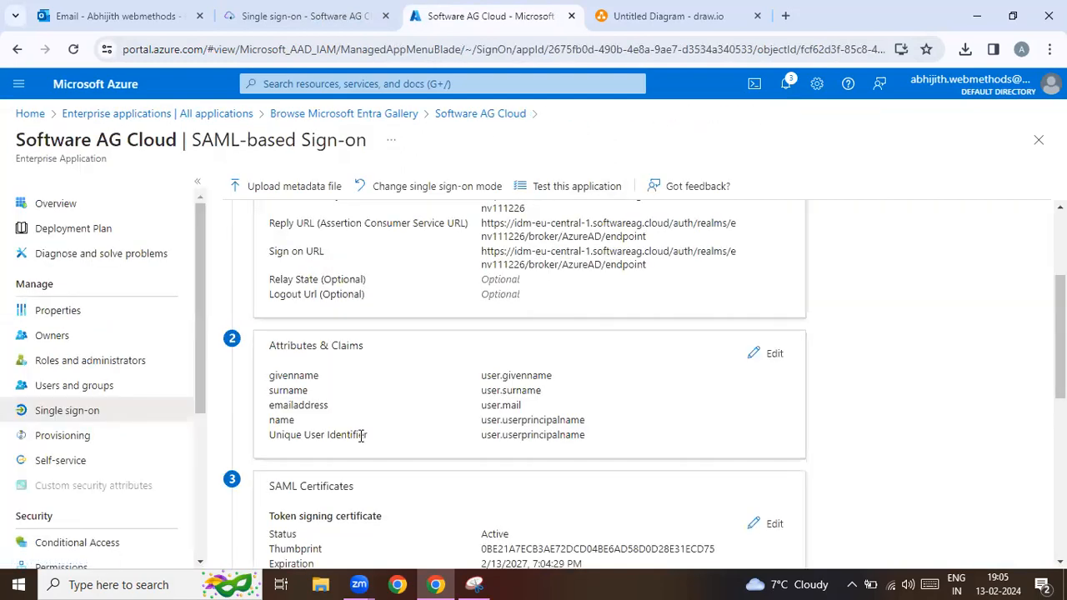
{"action": "left_click", "coordinate": [774, 354]}
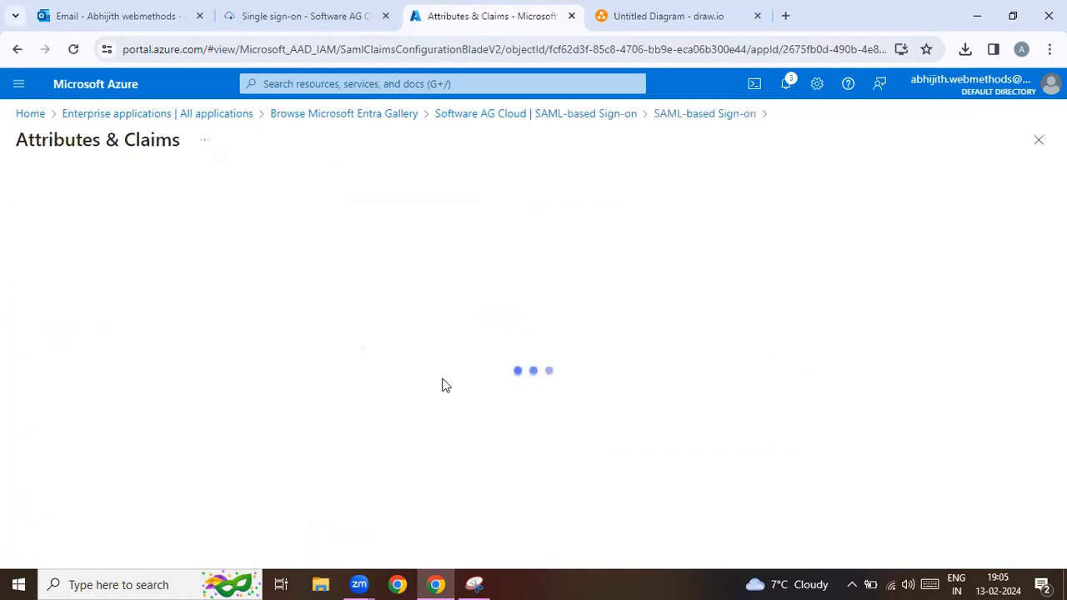
{"action": "left_click_drag", "start_coordinate": [24, 380], "coordinate": [327, 381]}
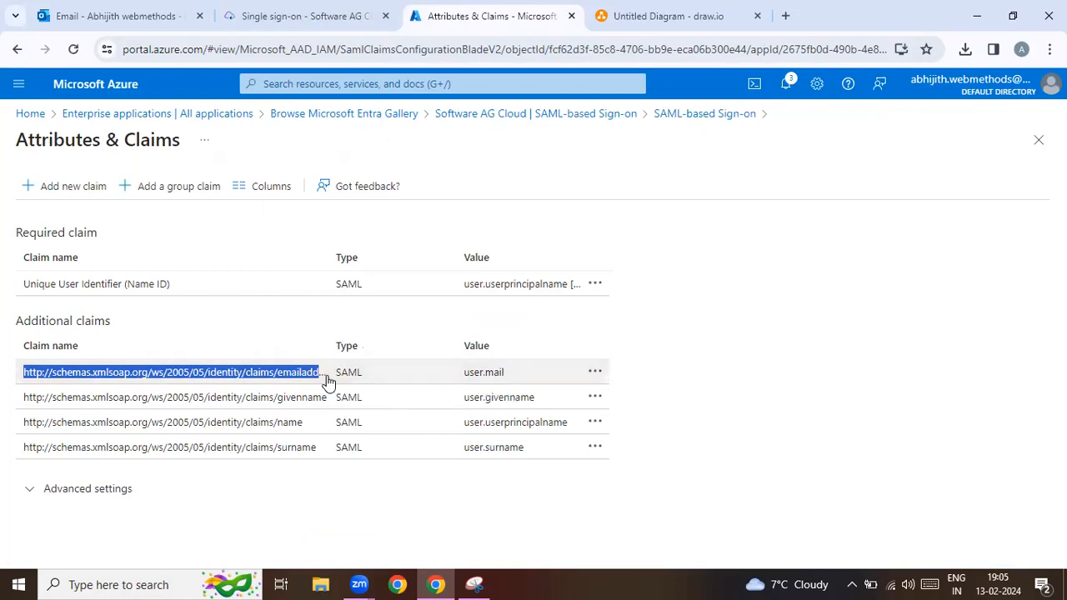
{"action": "left_click_drag", "start_coordinate": [333, 345], "coordinate": [486, 341]}
{"action": "left_click_drag", "start_coordinate": [350, 390], "coordinate": [26, 397]}
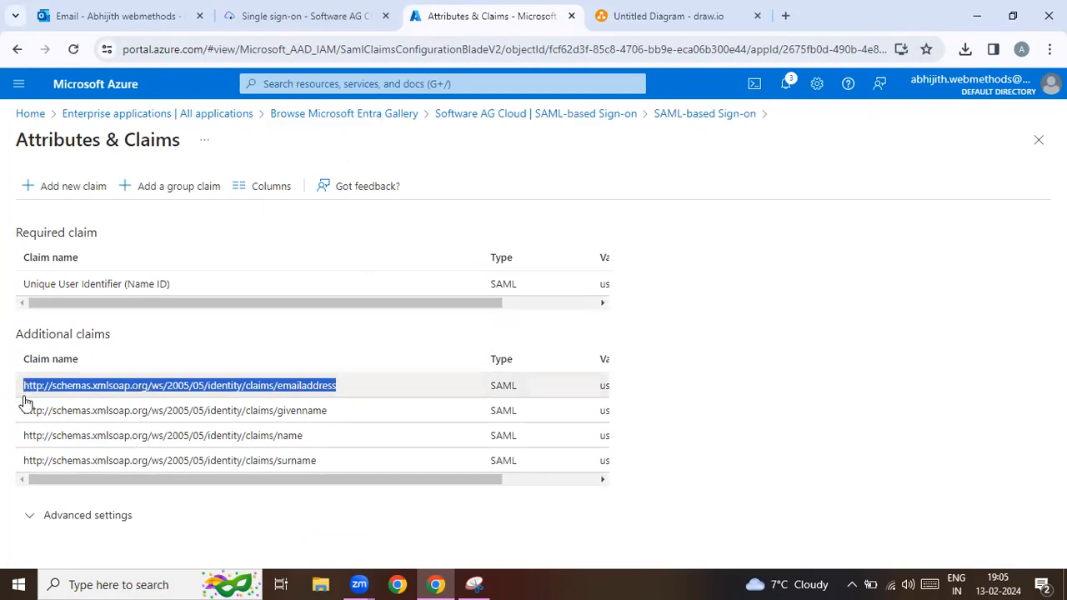
{"action": "left_click", "coordinate": [307, 23]}
{"action": "left_click", "coordinate": [524, 332]}
{"action": "key", "text": "ctrl+v"}
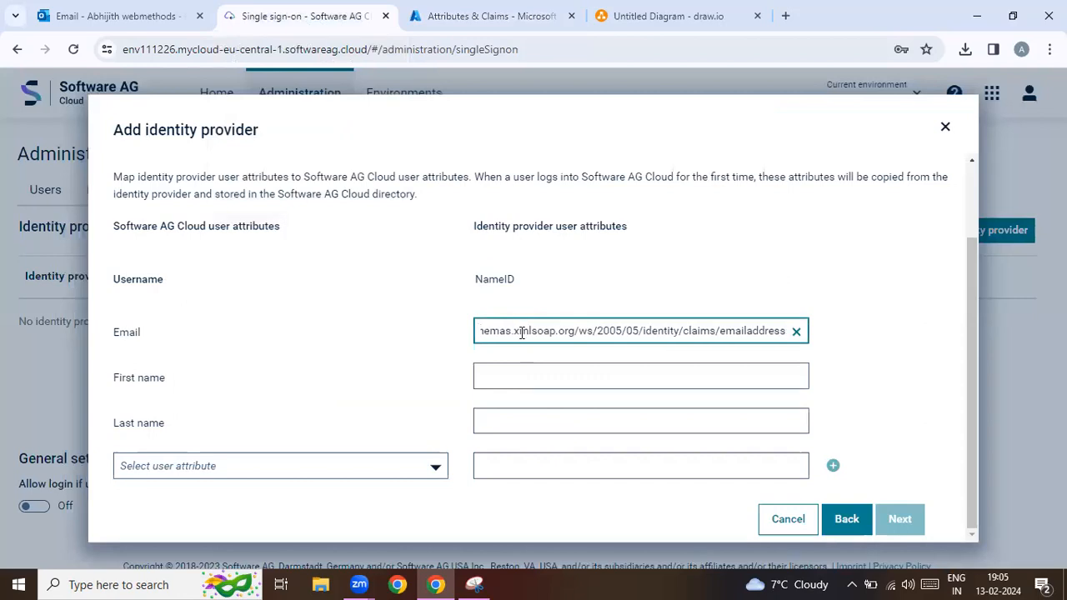
{"action": "left_click", "coordinate": [484, 16]}
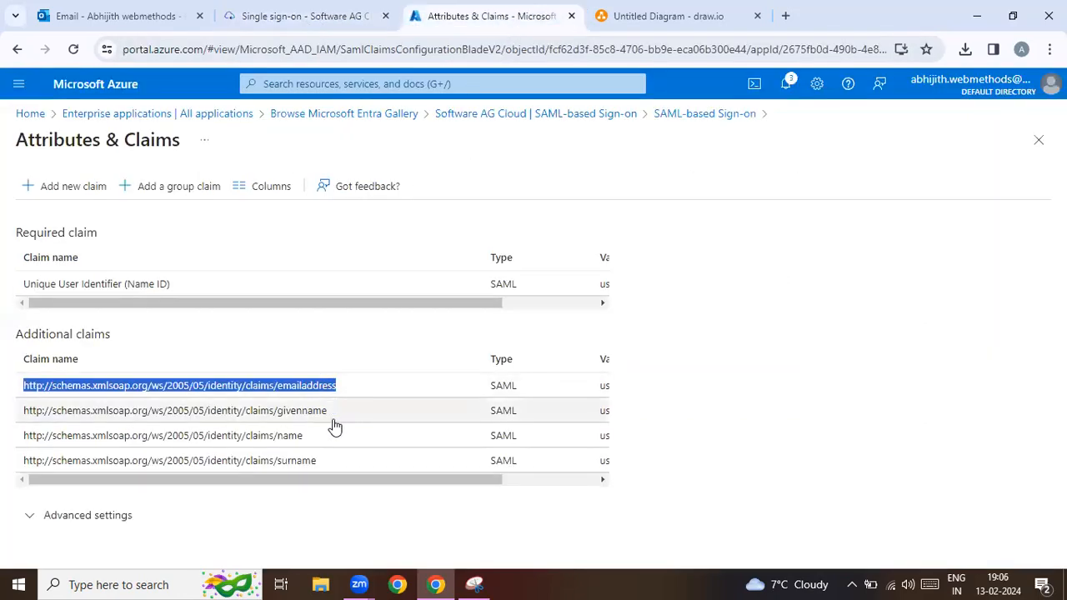
{"action": "left_click_drag", "start_coordinate": [303, 438], "coordinate": [25, 448]}
{"action": "key", "text": "ctrl+c"}
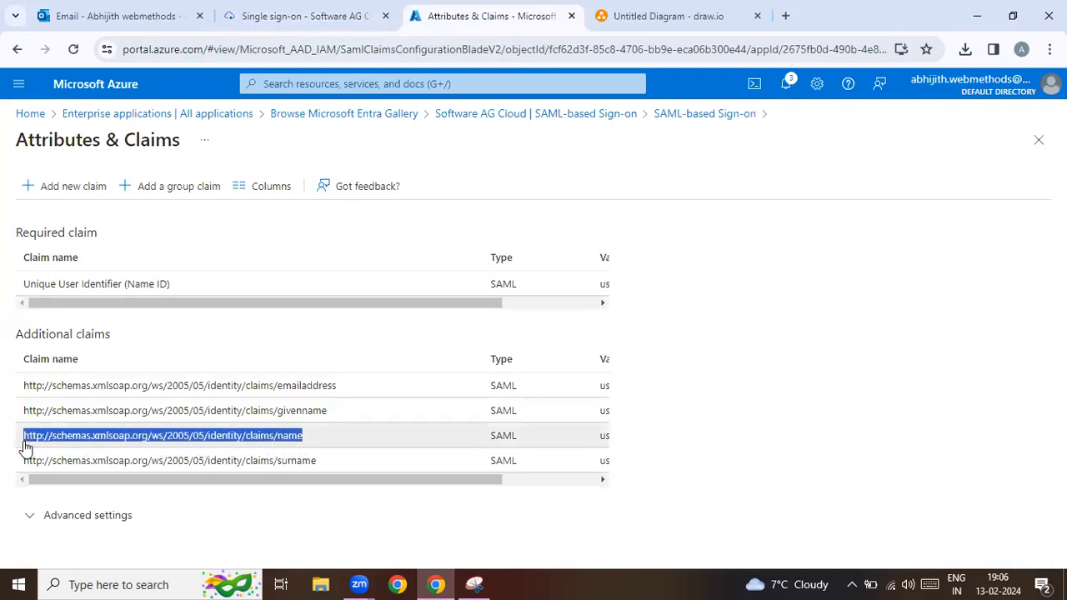
{"action": "left_click", "coordinate": [337, 13]}
{"action": "left_click", "coordinate": [533, 379]}
{"action": "key", "text": "ctrl+v"}
{"action": "left_click", "coordinate": [484, 15]}
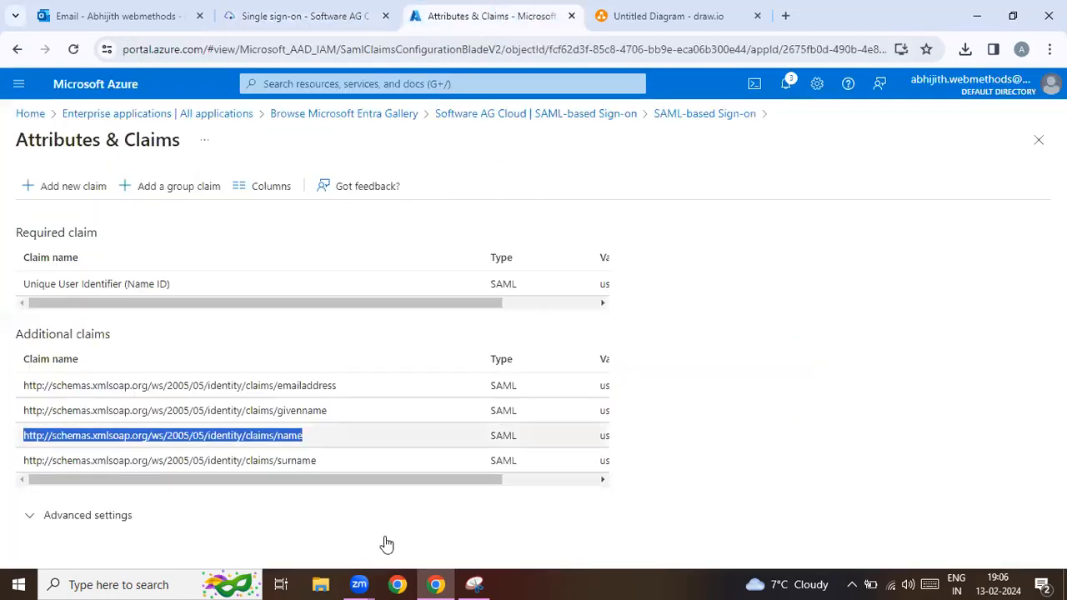
{"action": "left_click_drag", "start_coordinate": [395, 481], "coordinate": [27, 468]}
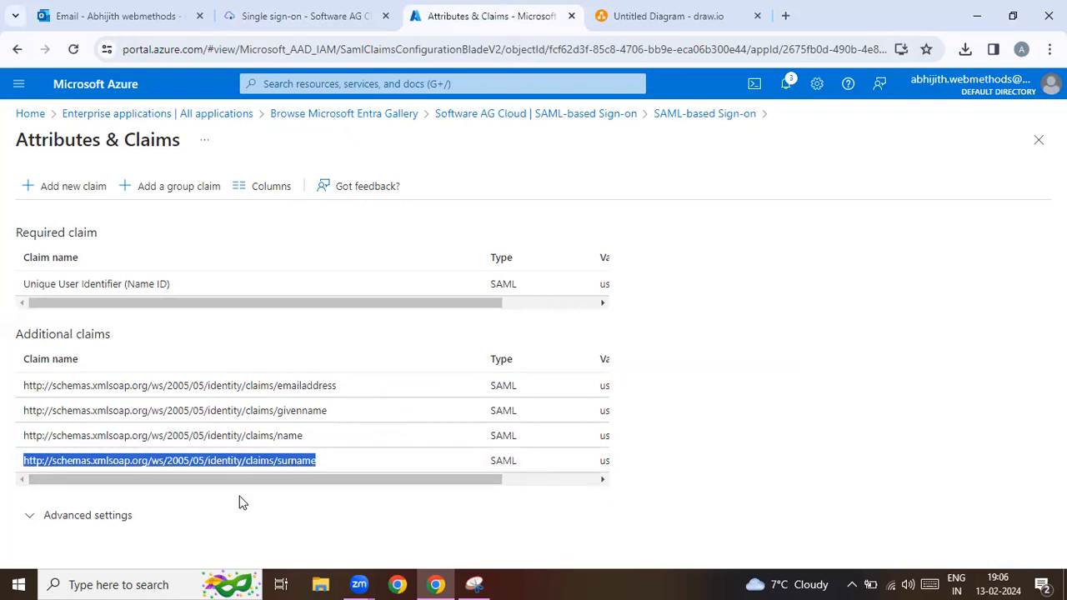
{"action": "left_click_drag", "start_coordinate": [258, 484], "coordinate": [512, 487]}
{"action": "left_click", "coordinate": [281, 13]}
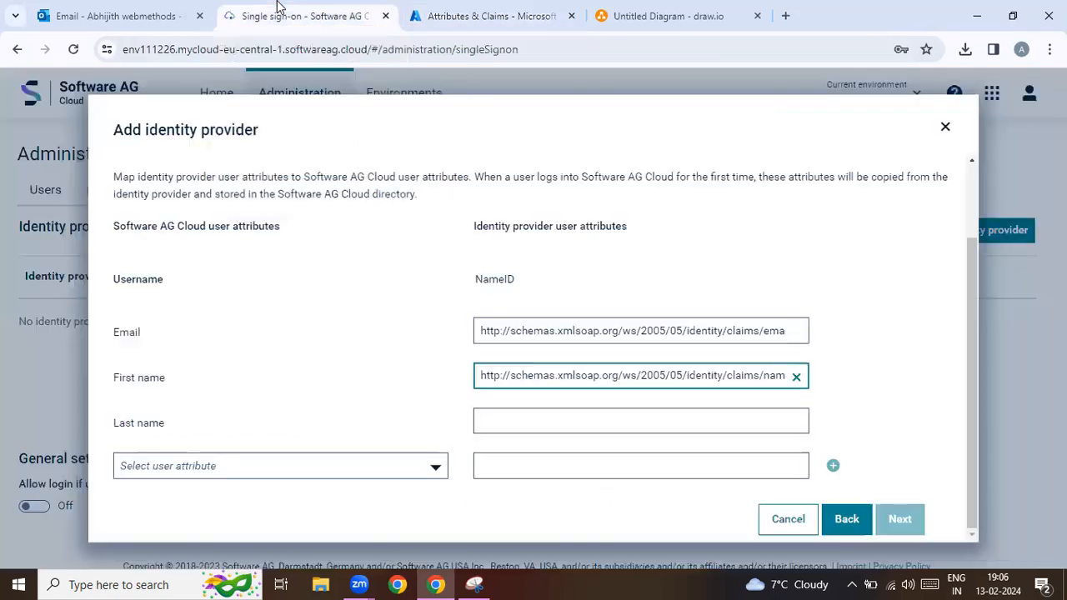
{"action": "left_click", "coordinate": [614, 426]}
{"action": "type", "text": "http://schemas.xmlsoap.org/ws/2005/05/identity/claims/surname"}
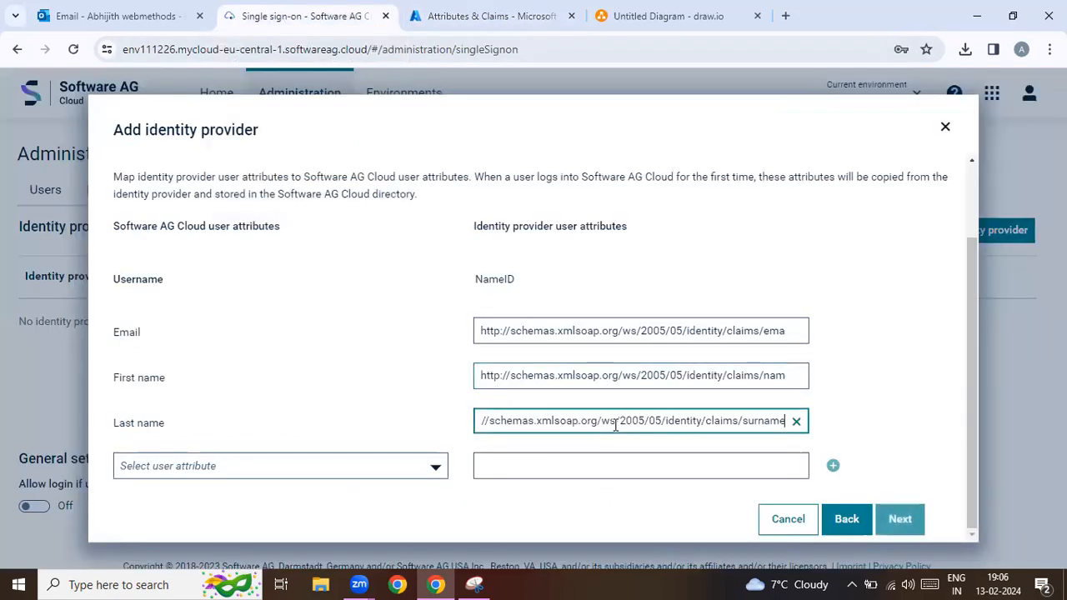
Continue to the roles, assign all five default Software AG Cloud roles to users and save the AzureAD identity provider.
{"action": "left_click", "coordinate": [909, 524]}
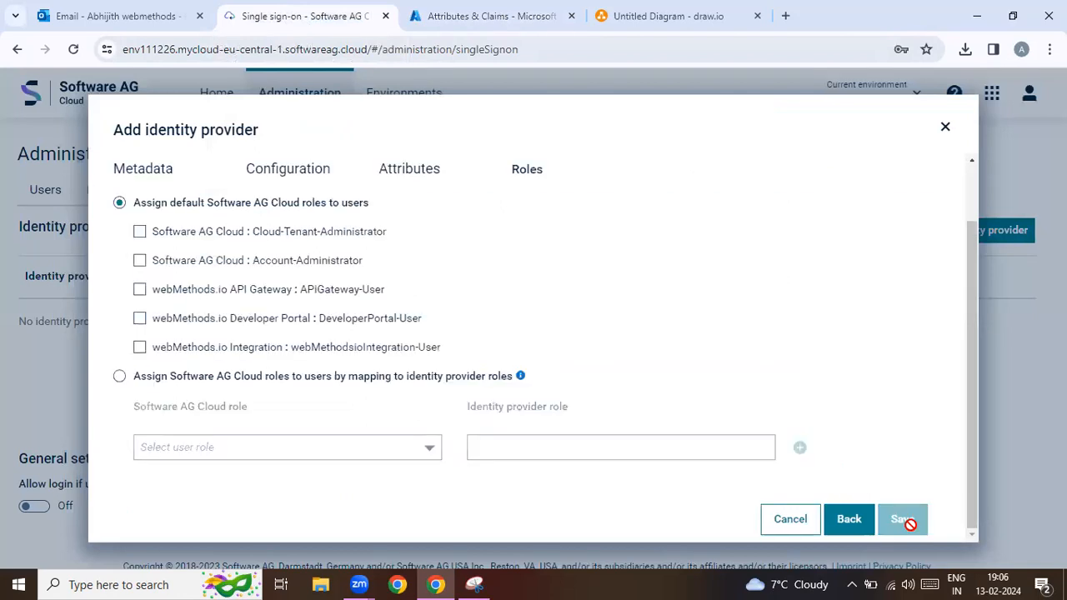
{"action": "left_click", "coordinate": [139, 261]}
{"action": "left_click", "coordinate": [140, 289]}
{"action": "left_click", "coordinate": [139, 318]}
{"action": "left_click", "coordinate": [140, 347]}
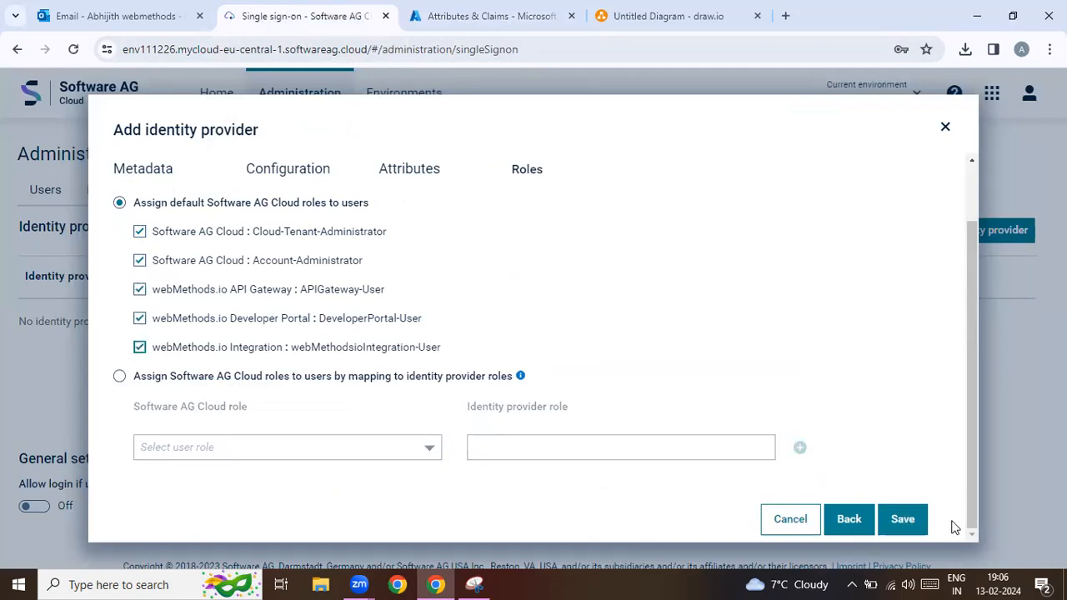
{"action": "left_click", "coordinate": [903, 521]}
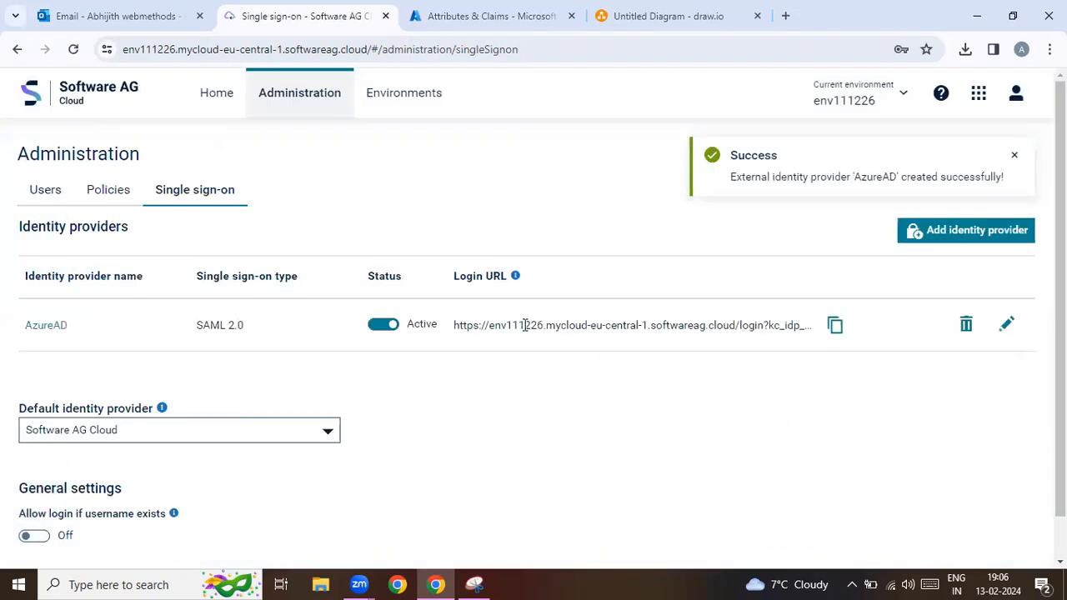
{"action": "left_click", "coordinate": [497, 16]}
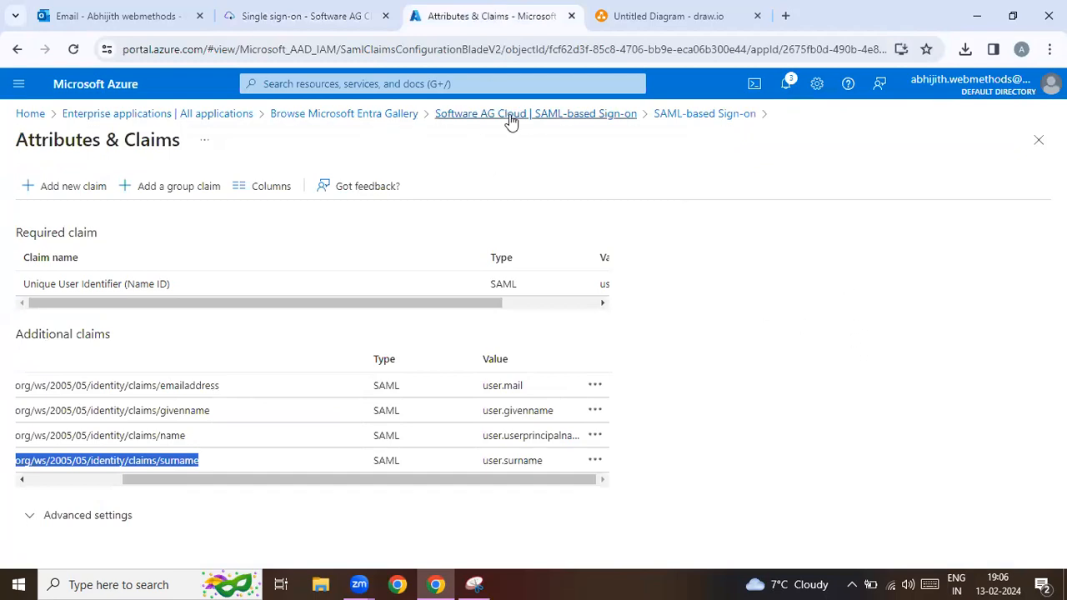
{"action": "left_click", "coordinate": [372, 122]}
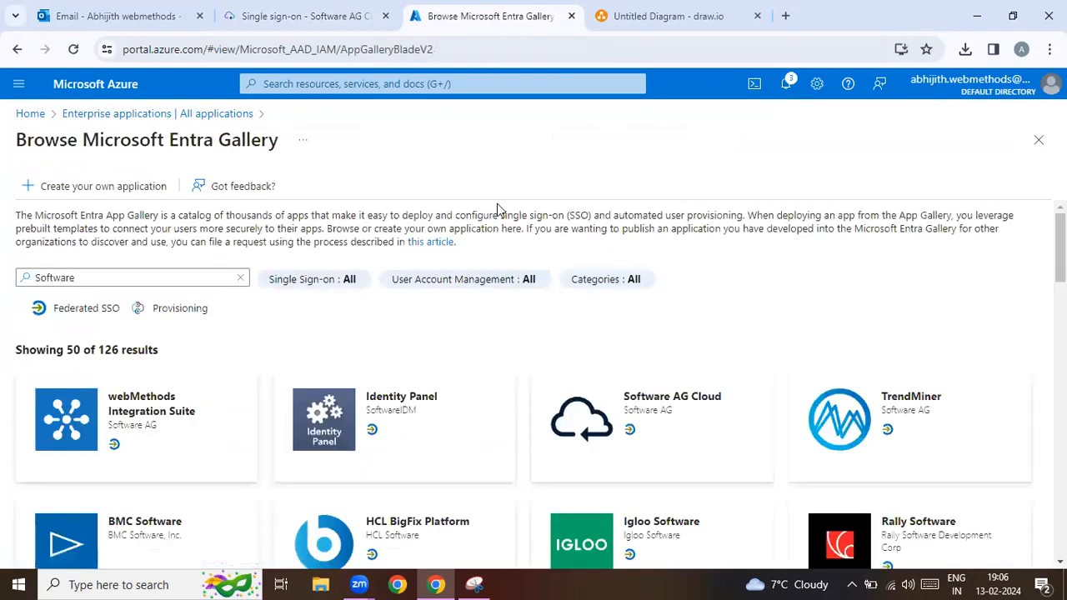
{"action": "scroll", "coordinate": [495, 362], "scroll_direction": "down", "scroll_amount": 3}
{"action": "scroll", "coordinate": [665, 259], "scroll_direction": "up", "scroll_amount": 3}
{"action": "left_click", "coordinate": [677, 410]}
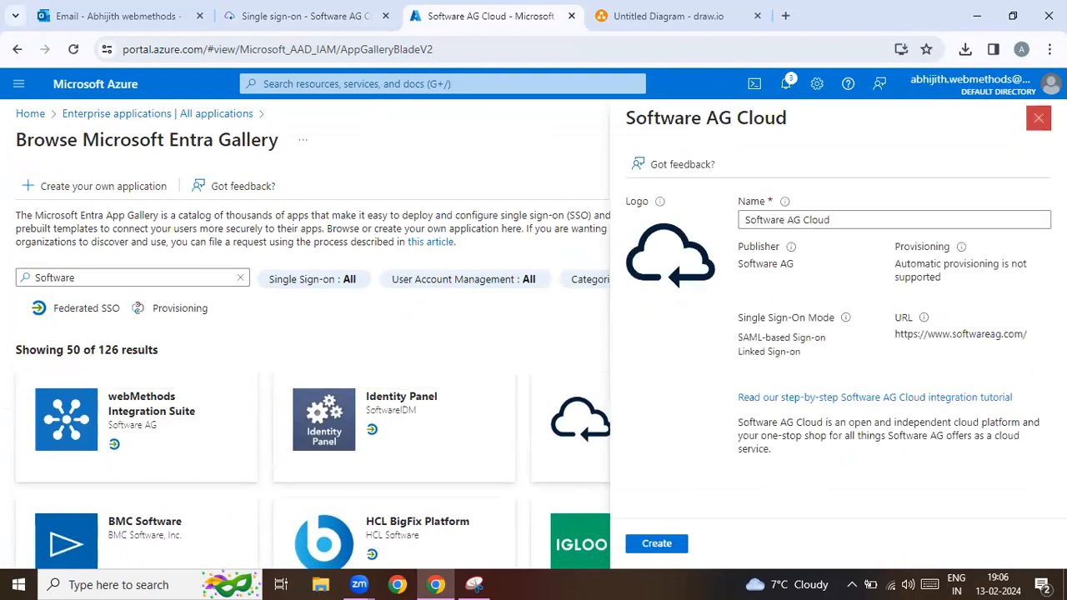
{"action": "left_click", "coordinate": [1039, 117]}
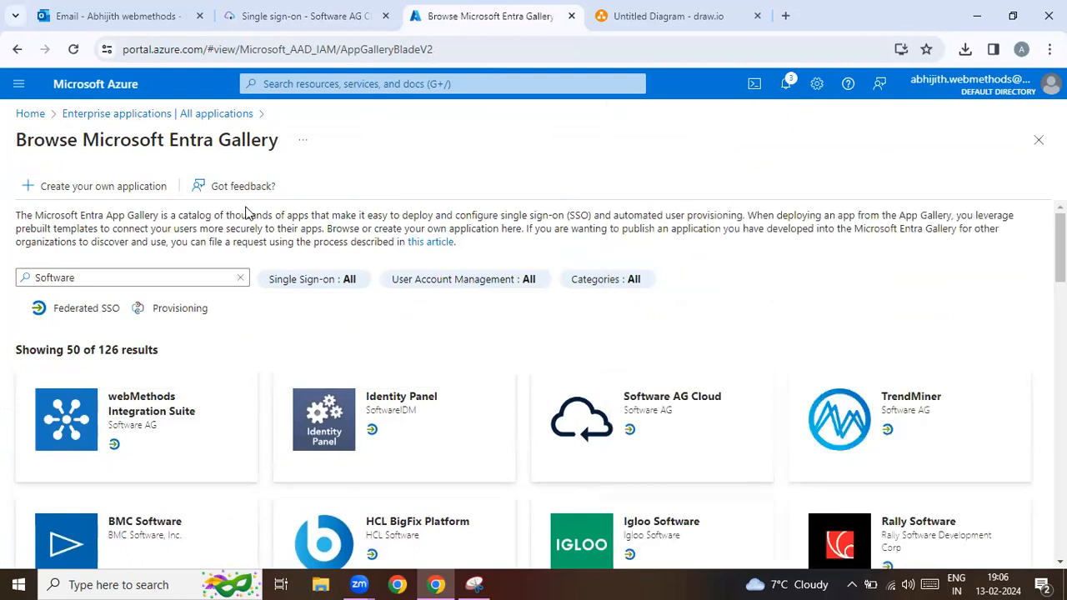
Go to all enterprise applications in Azure, reload the list and open the Software AG Cloud application's overview.
{"action": "left_click", "coordinate": [115, 115]}
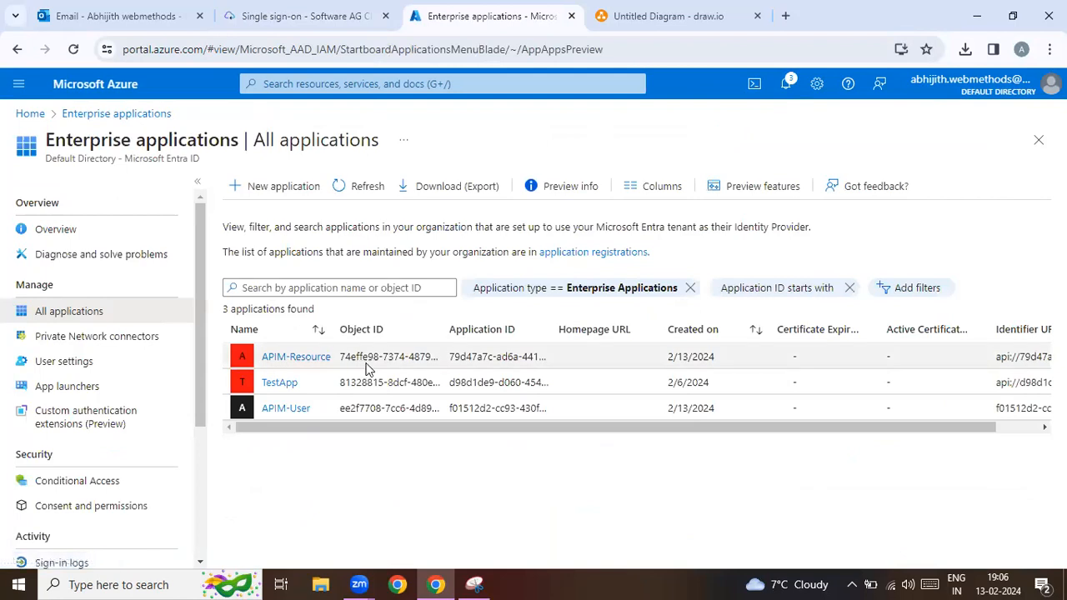
{"action": "left_click_drag", "start_coordinate": [620, 432], "coordinate": [394, 434]}
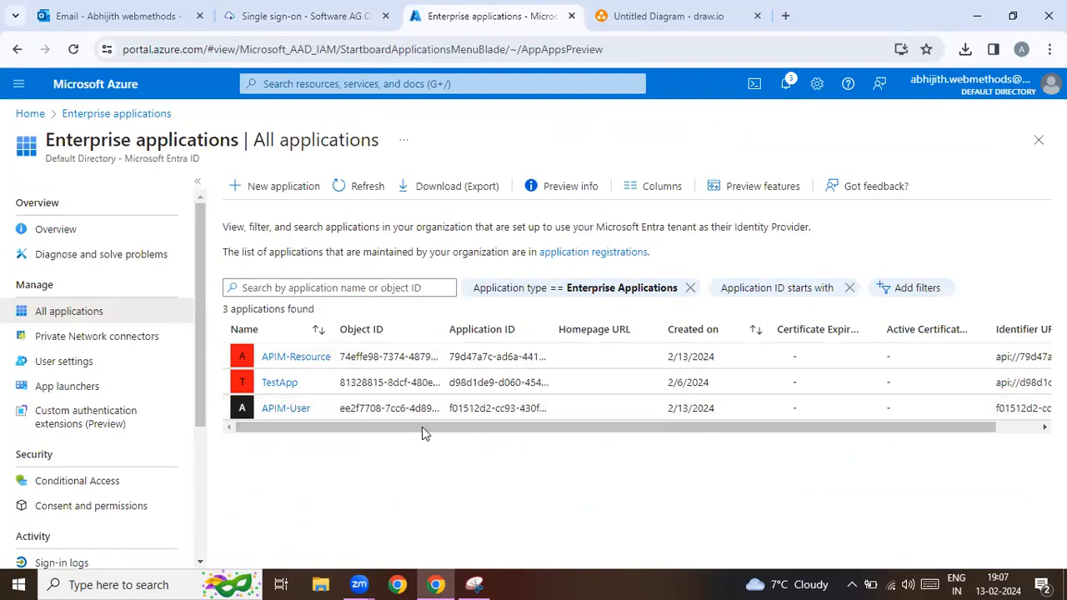
{"action": "left_click", "coordinate": [75, 49]}
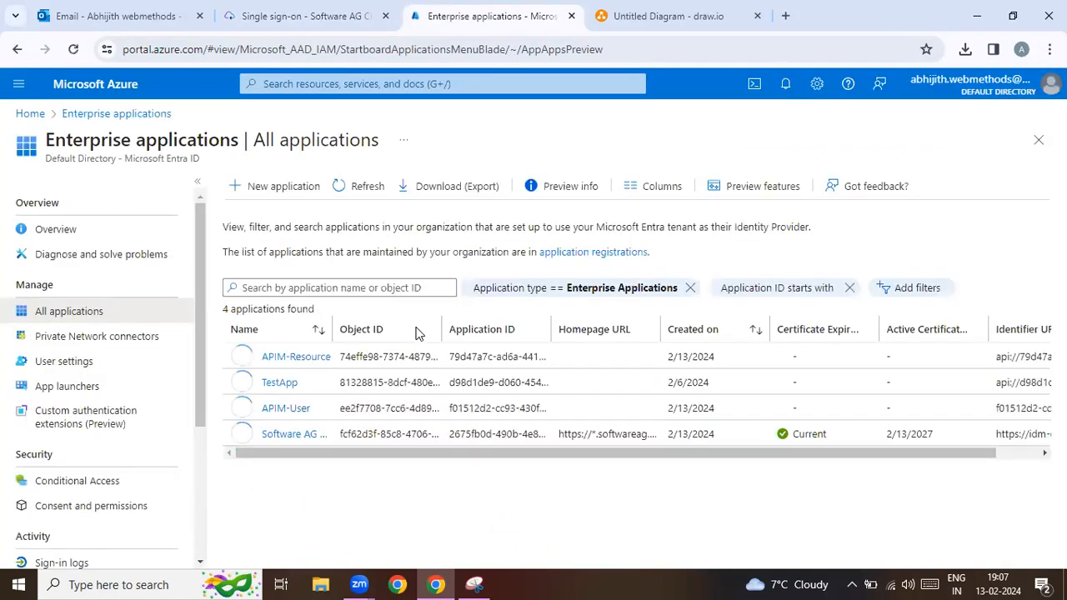
{"action": "left_click", "coordinate": [303, 436]}
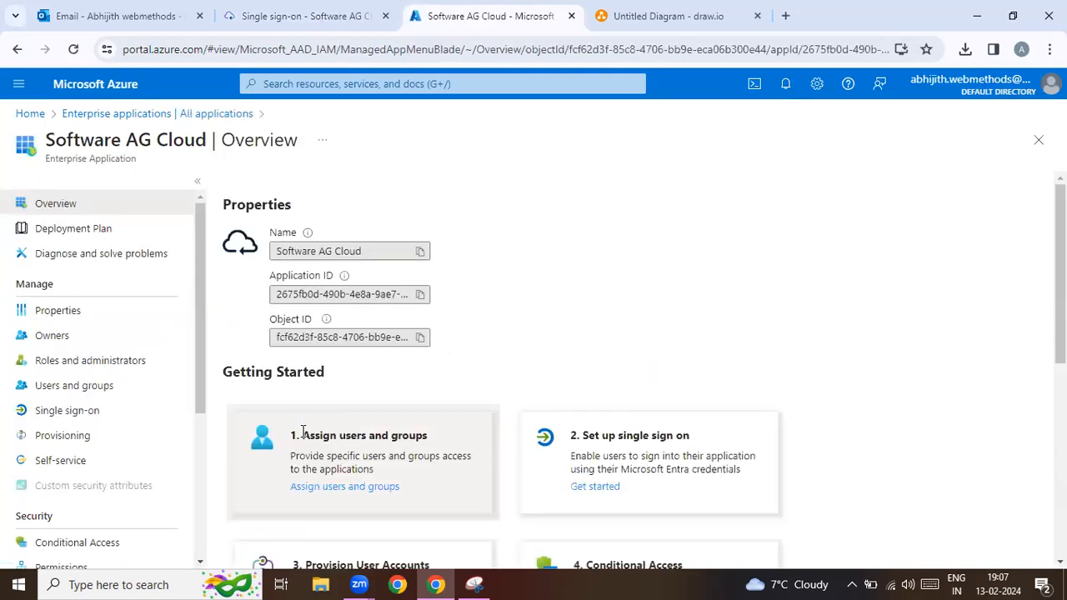
{"action": "scroll", "coordinate": [615, 286], "scroll_direction": "down", "scroll_amount": 3}
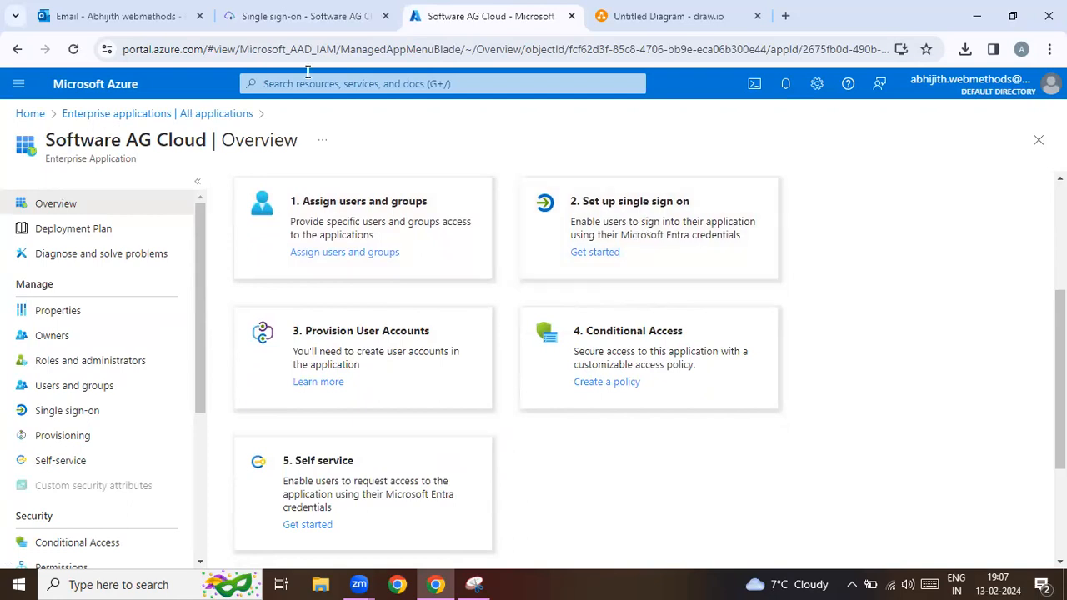
Switch to Software AG Cloud, log out of the current account and try to log in with AzureAD.
{"action": "left_click", "coordinate": [275, 15]}
{"action": "left_click", "coordinate": [1011, 113]}
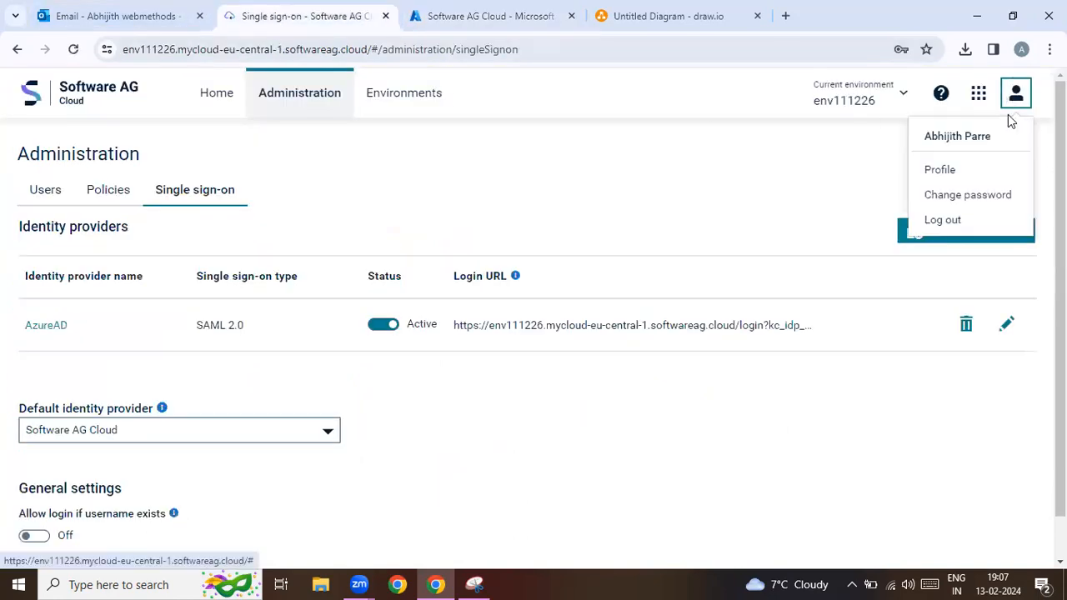
{"action": "left_click", "coordinate": [956, 222]}
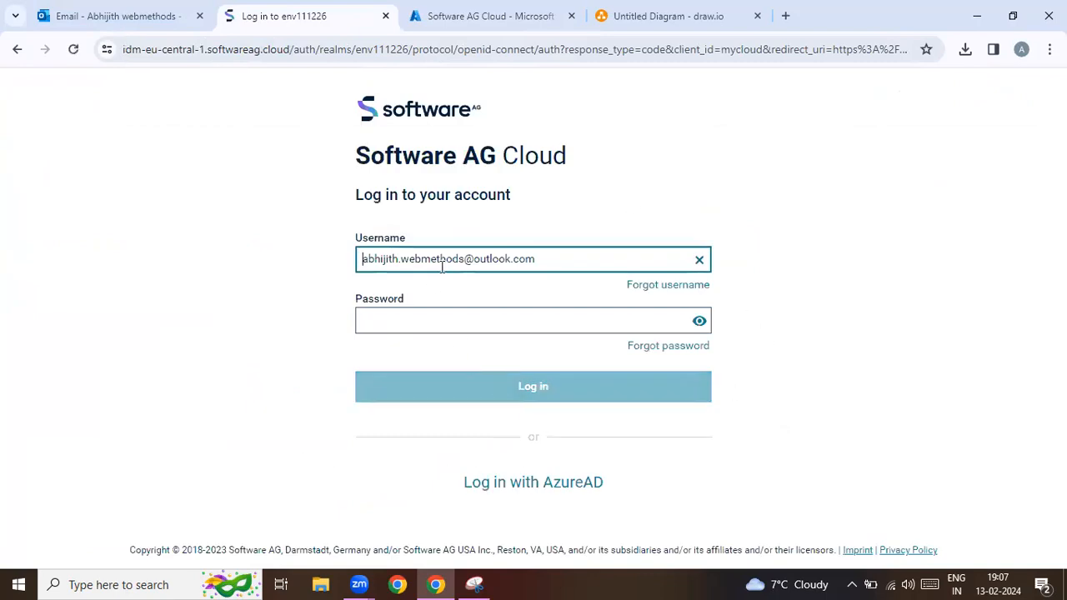
{"action": "left_click", "coordinate": [512, 483]}
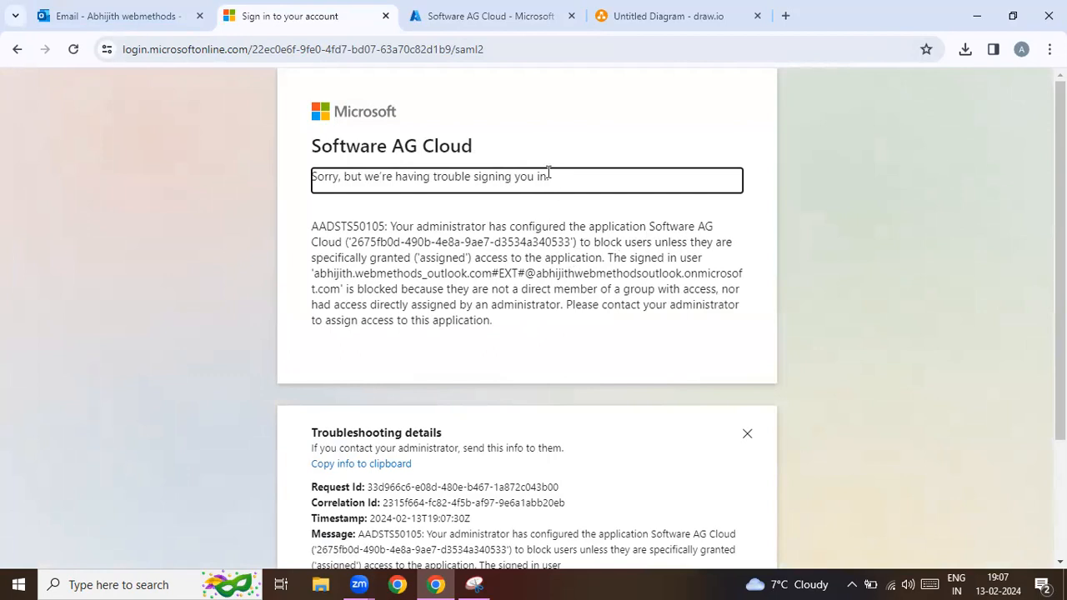
In Azure, assign the listed directory user to the Software AG Cloud enterprise application with the Default Access role.
{"action": "left_click", "coordinate": [488, 25]}
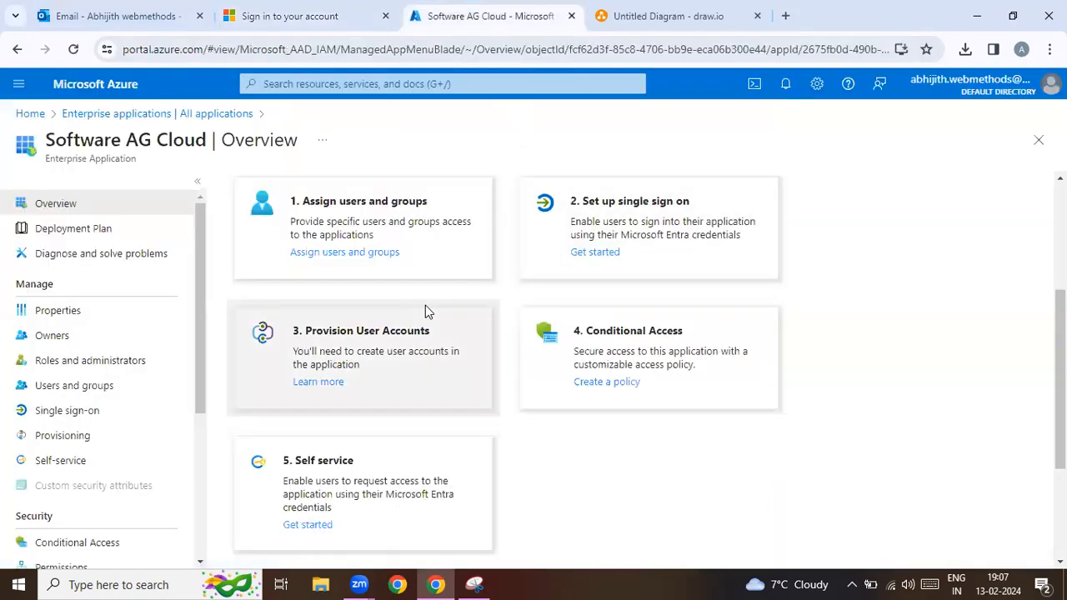
{"action": "scroll", "coordinate": [425, 310], "scroll_direction": "up", "scroll_amount": 3}
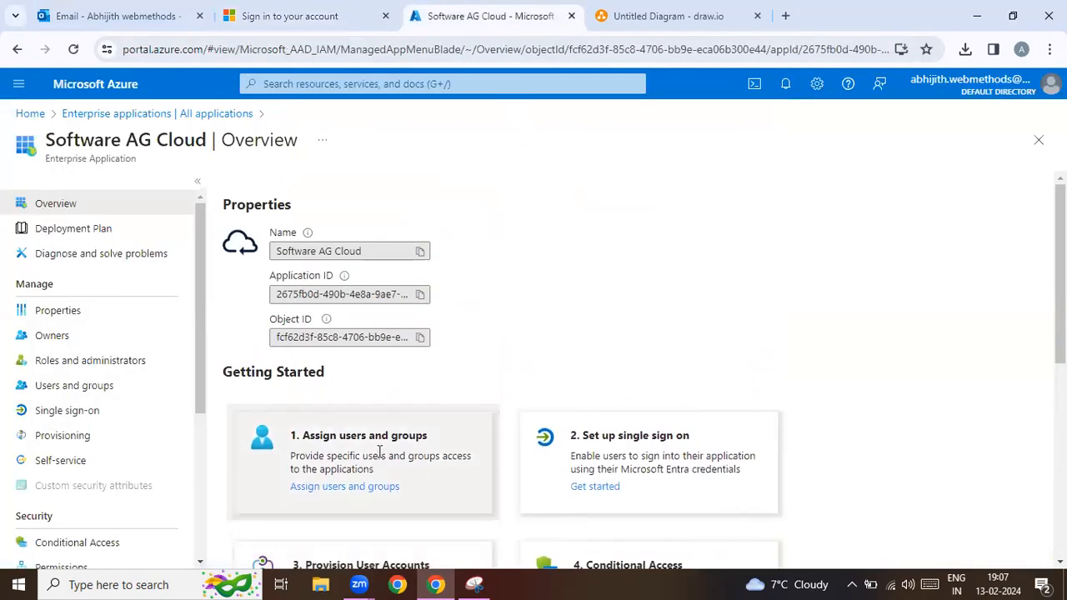
{"action": "left_click", "coordinate": [342, 487]}
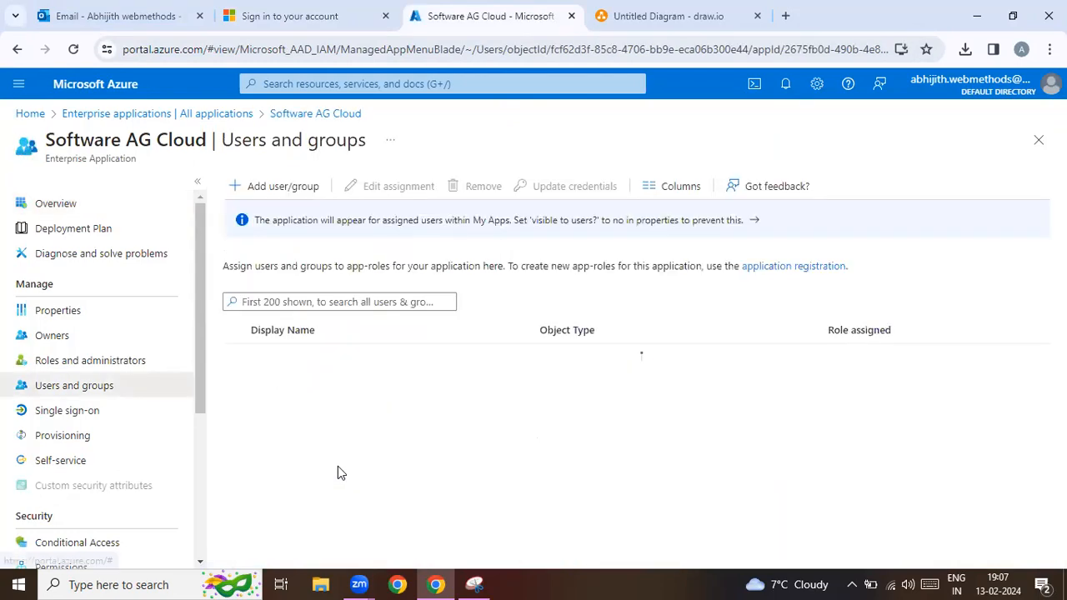
{"action": "left_click", "coordinate": [275, 195]}
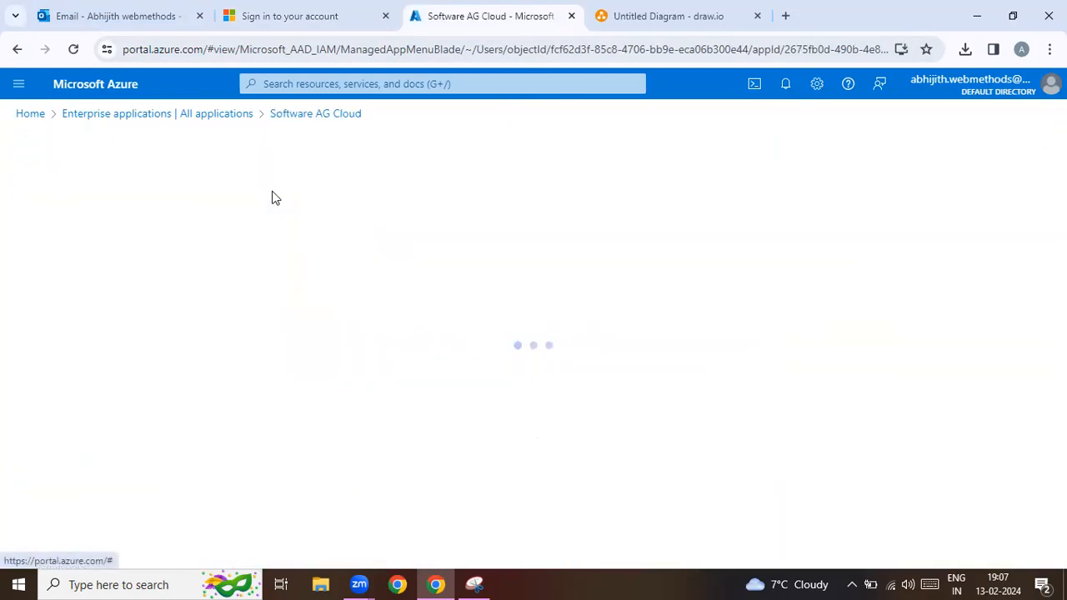
{"action": "left_click", "coordinate": [45, 295]}
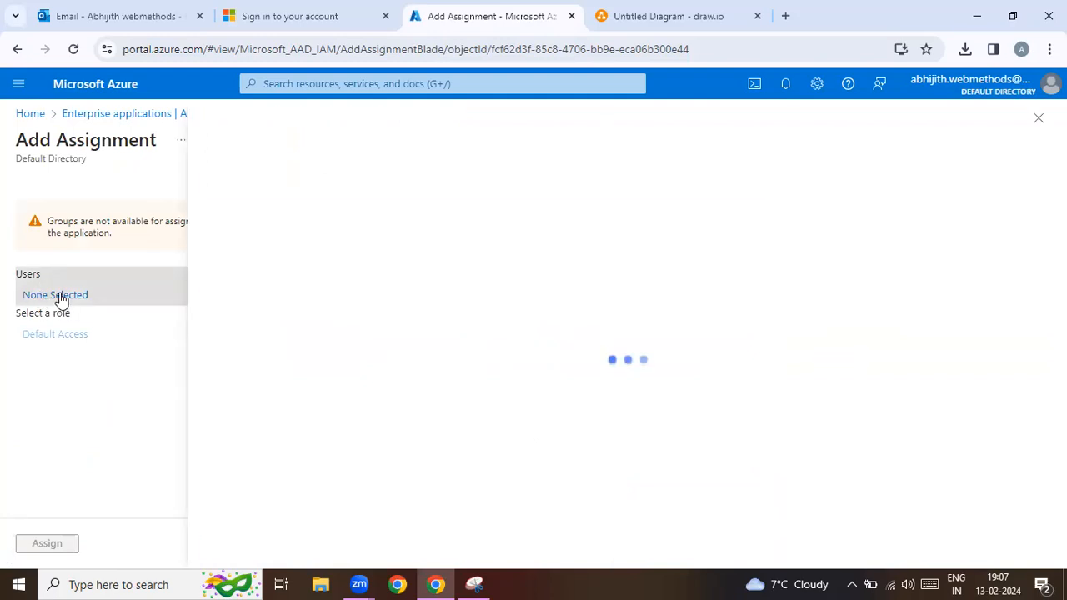
{"action": "left_click", "coordinate": [223, 353]}
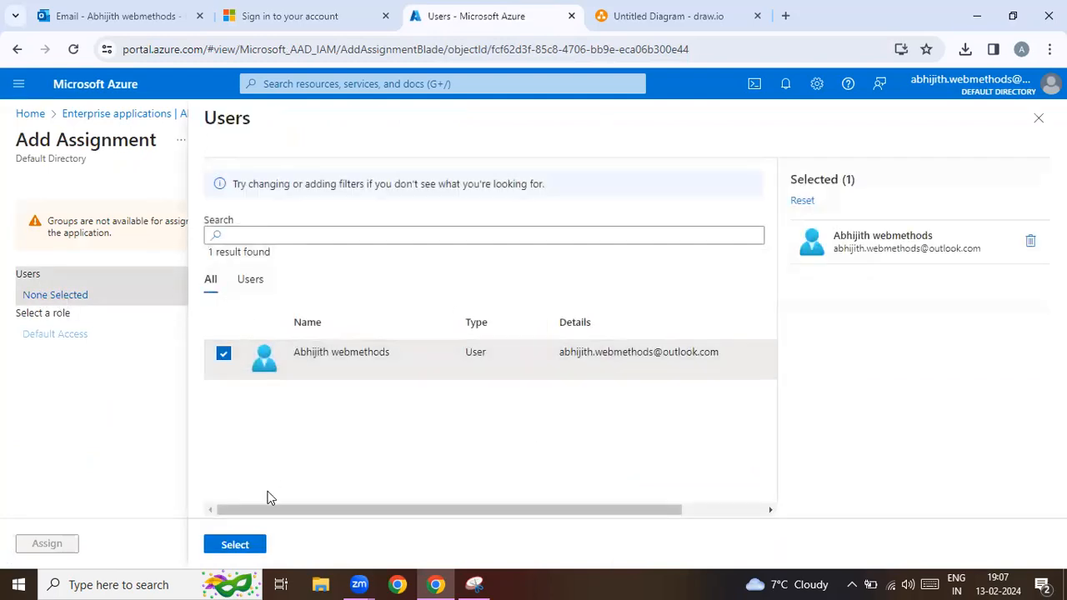
{"action": "left_click", "coordinate": [234, 545]}
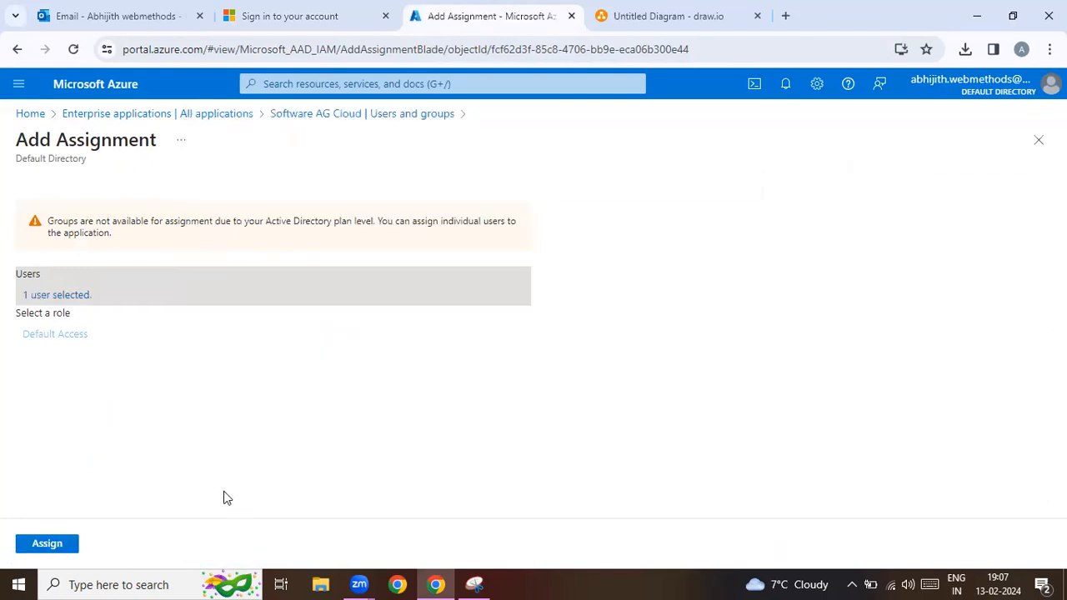
{"action": "left_click", "coordinate": [48, 544]}
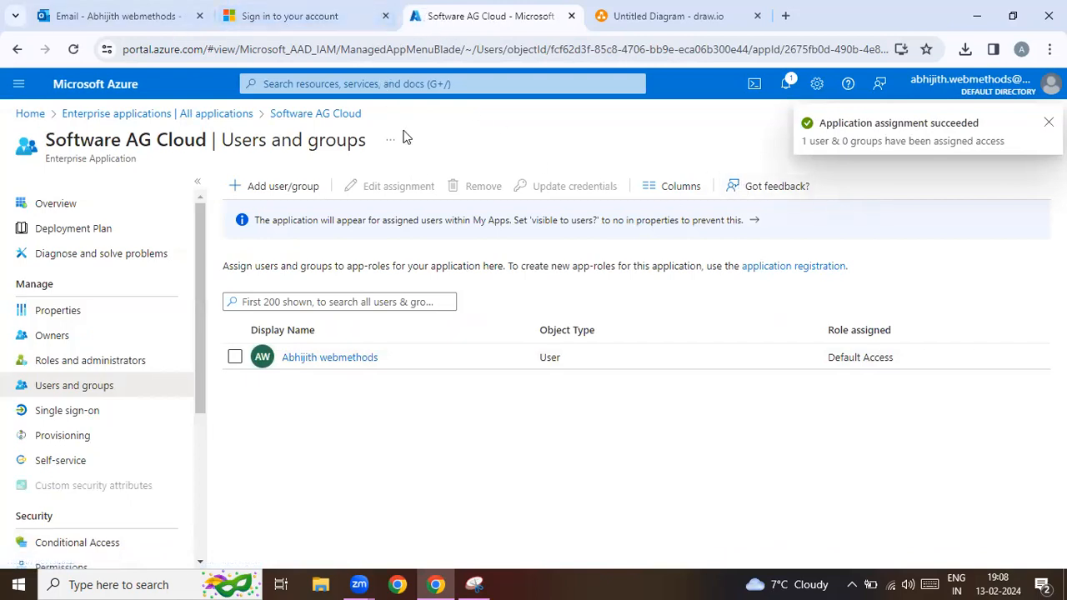
Return to the Software AG Cloud login page and log in with AzureAD.
{"action": "left_click", "coordinate": [314, 16]}
{"action": "left_click", "coordinate": [15, 51]}
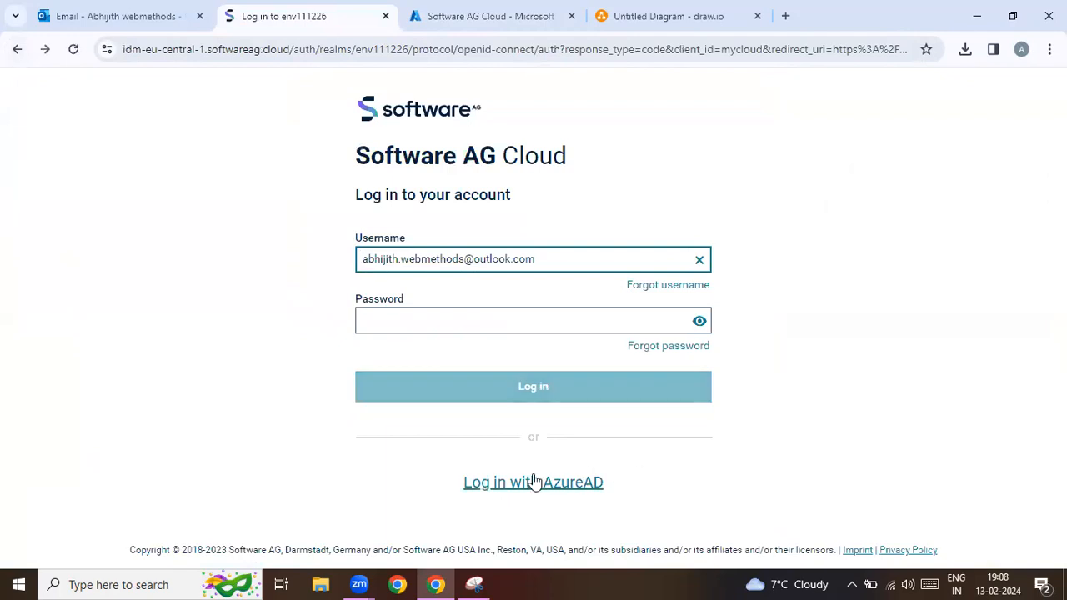
{"action": "left_click", "coordinate": [535, 482]}
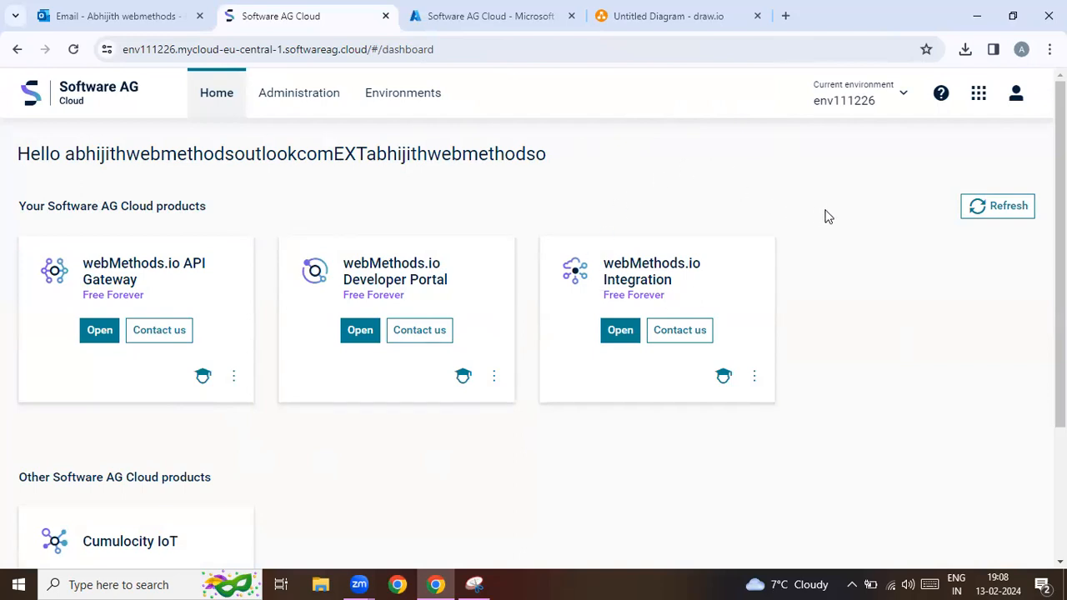
{"action": "left_click", "coordinate": [500, 25]}
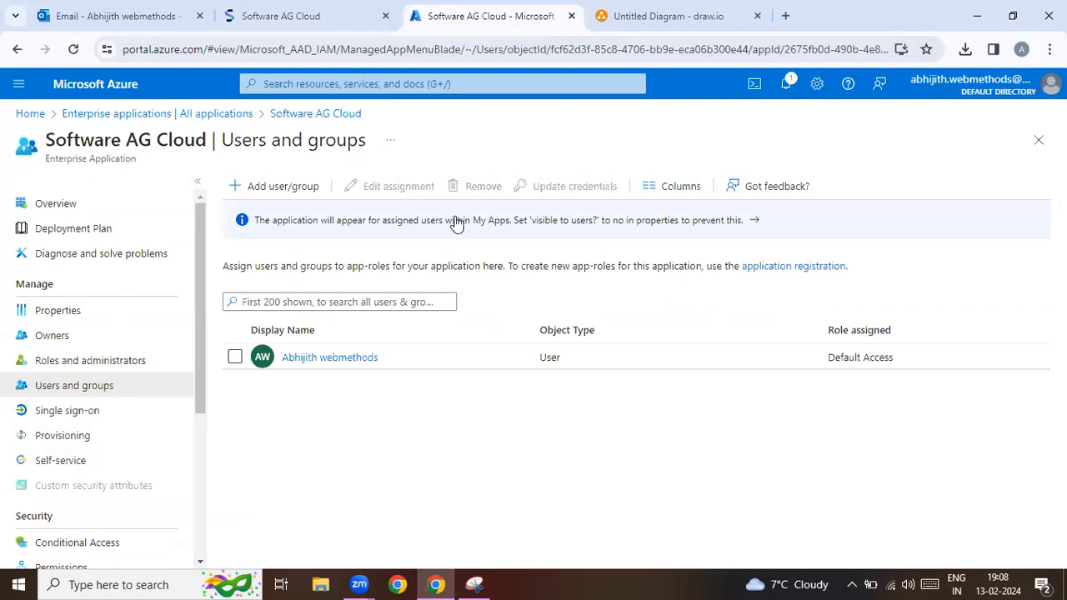
{"action": "left_click", "coordinate": [309, 21]}
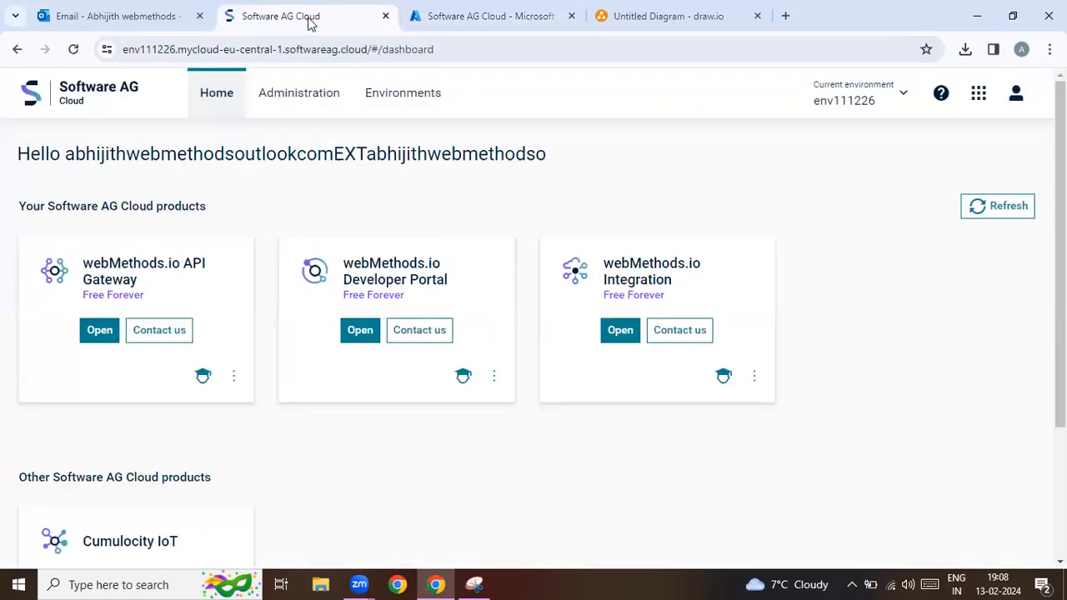